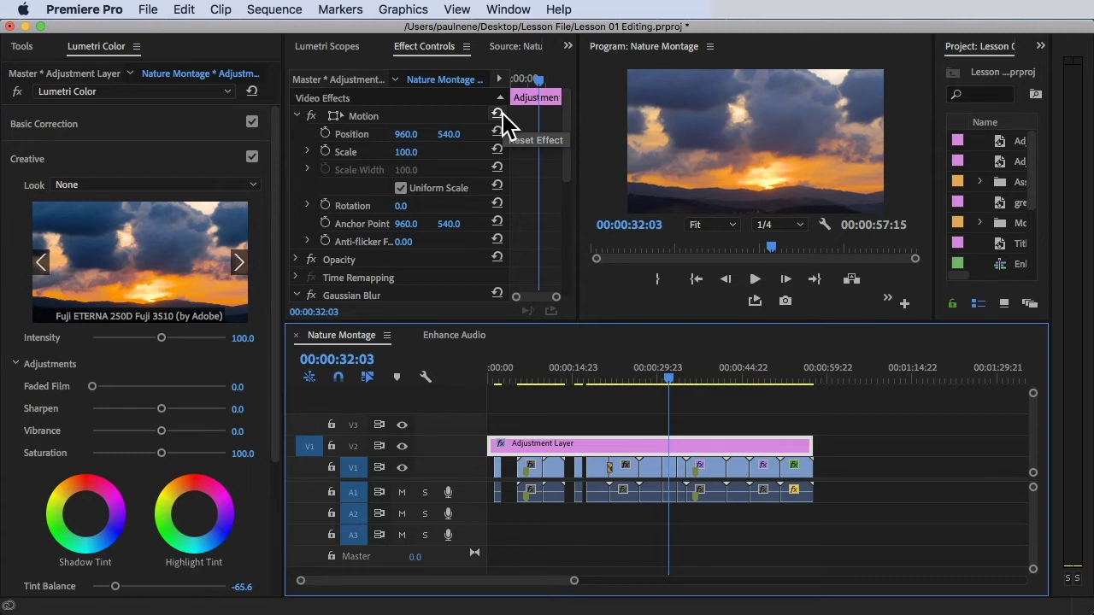
- Show the saved workspaces list under Window > Workspaces, reaching Reset to Saved Layout
left_click(510, 10)
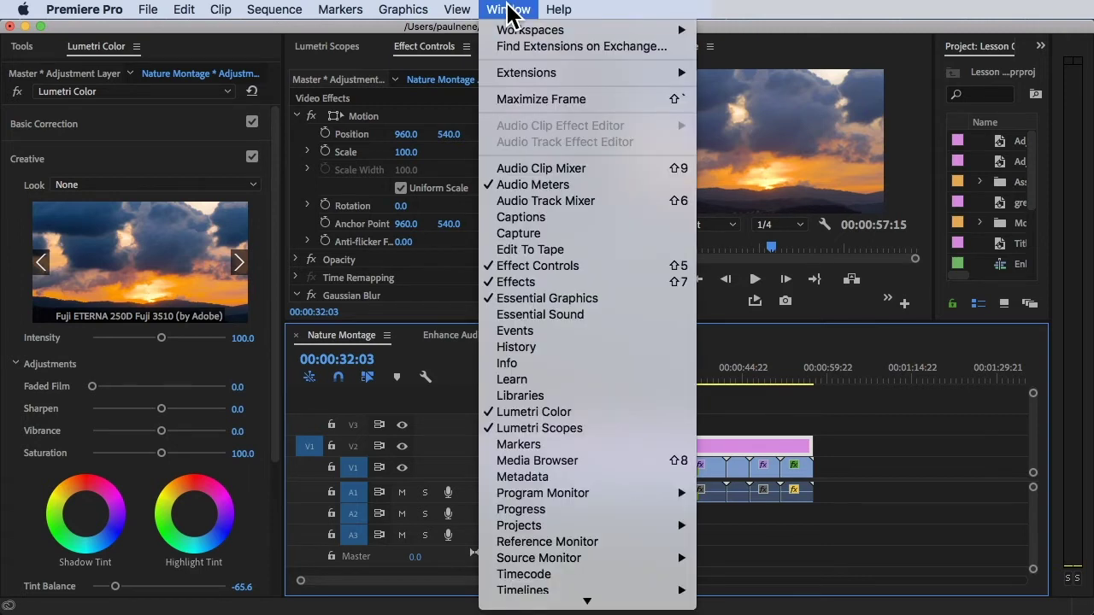
mouse_move(530, 30)
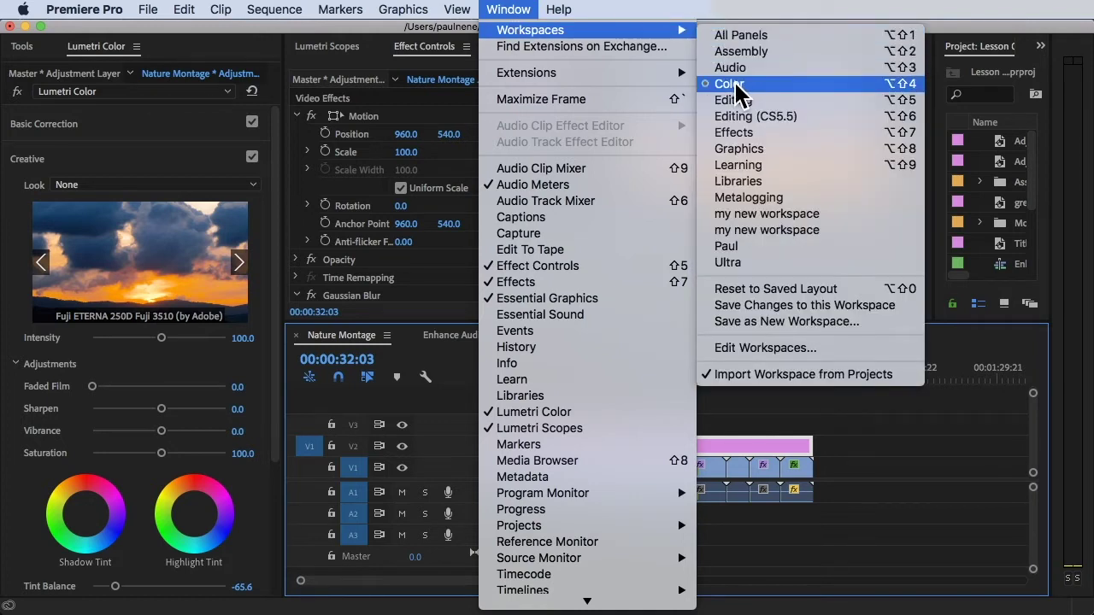
- Reset the Color workspace to its saved layout, collapse Creative, and show the Lumetri Scopes type list
left_click(764, 291)
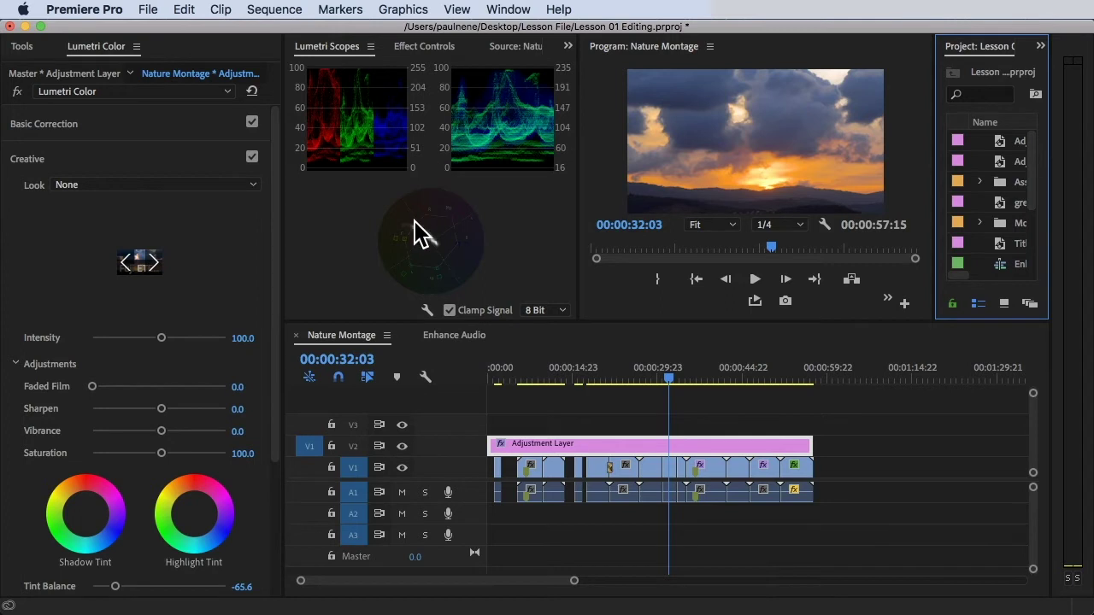
left_click(54, 156)
left_click(340, 237)
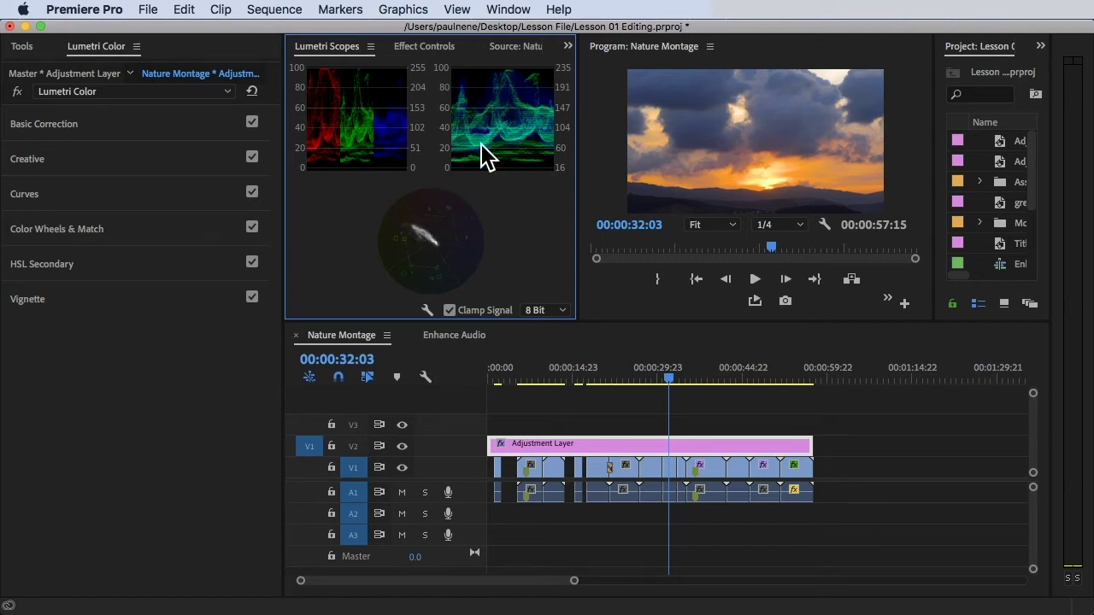
left_click(426, 311)
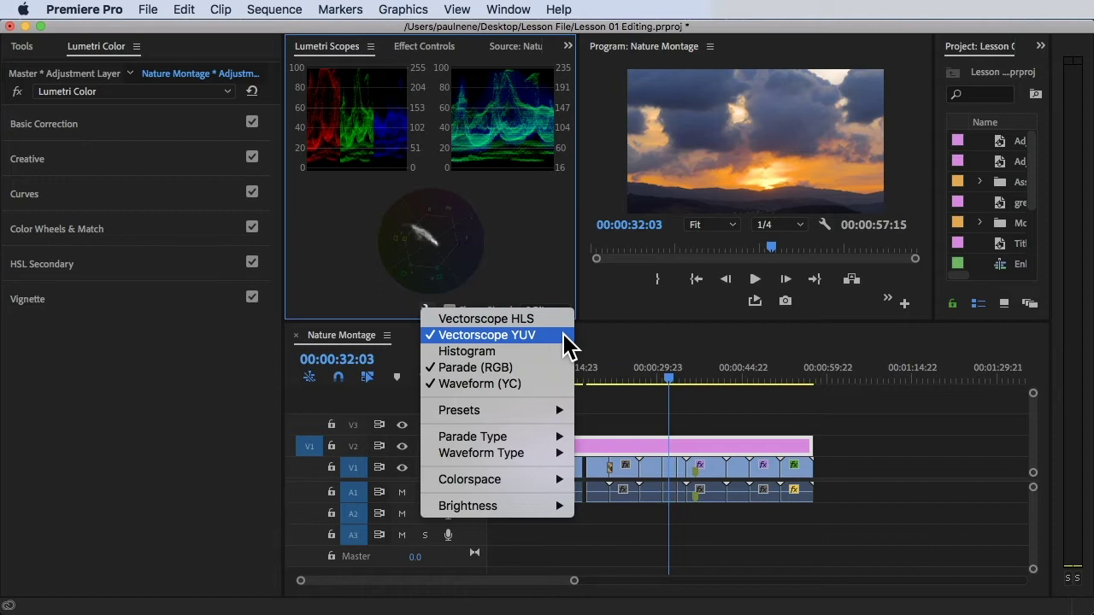
- Leave only Vectorscope YUV checked in Lumetri Scopes, turning off Parade (RGB) and Waveform (YC)
left_click(500, 336)
right_click(494, 275)
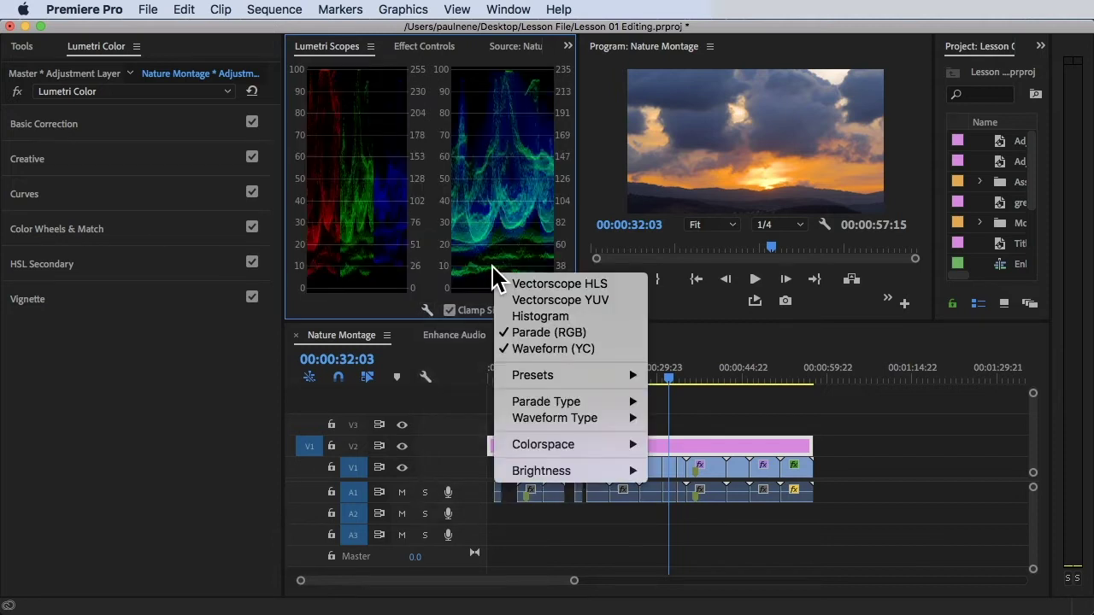
left_click(530, 332)
right_click(484, 267)
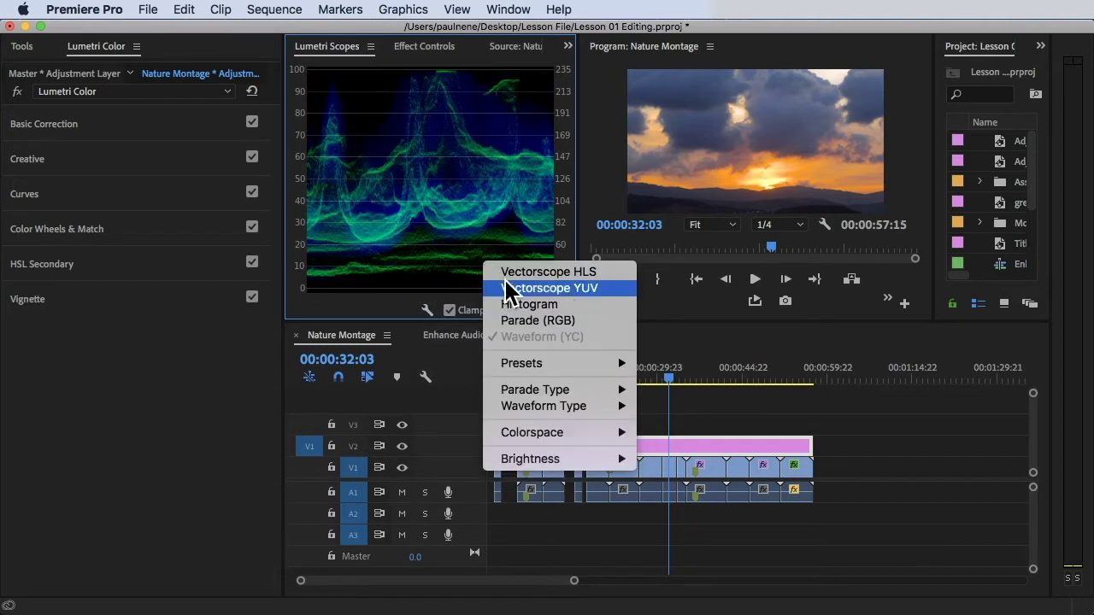
left_click(529, 289)
right_click(481, 243)
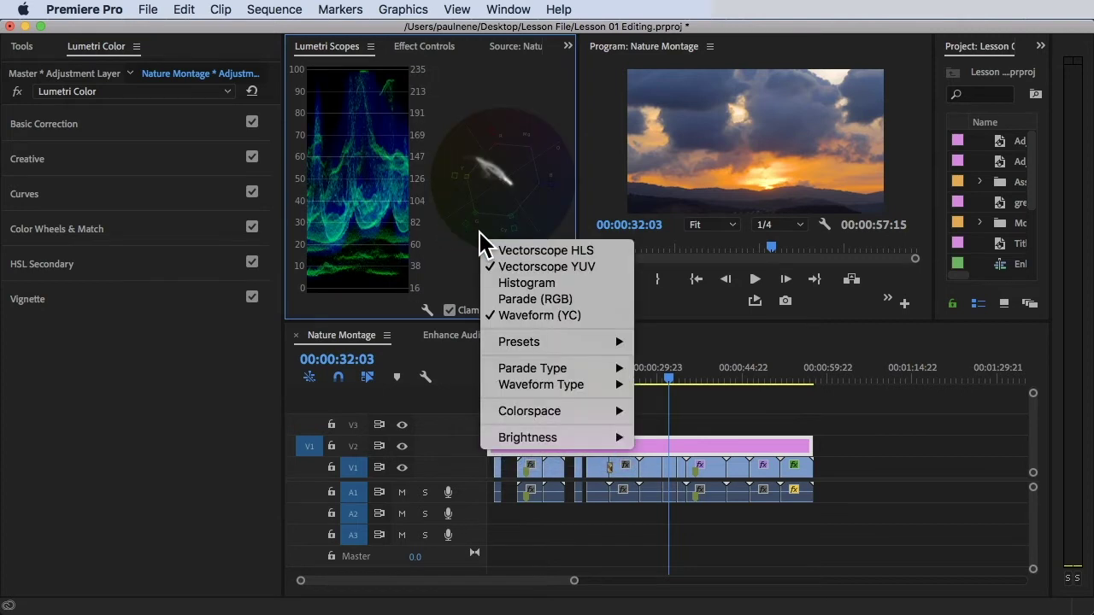
left_click(522, 315)
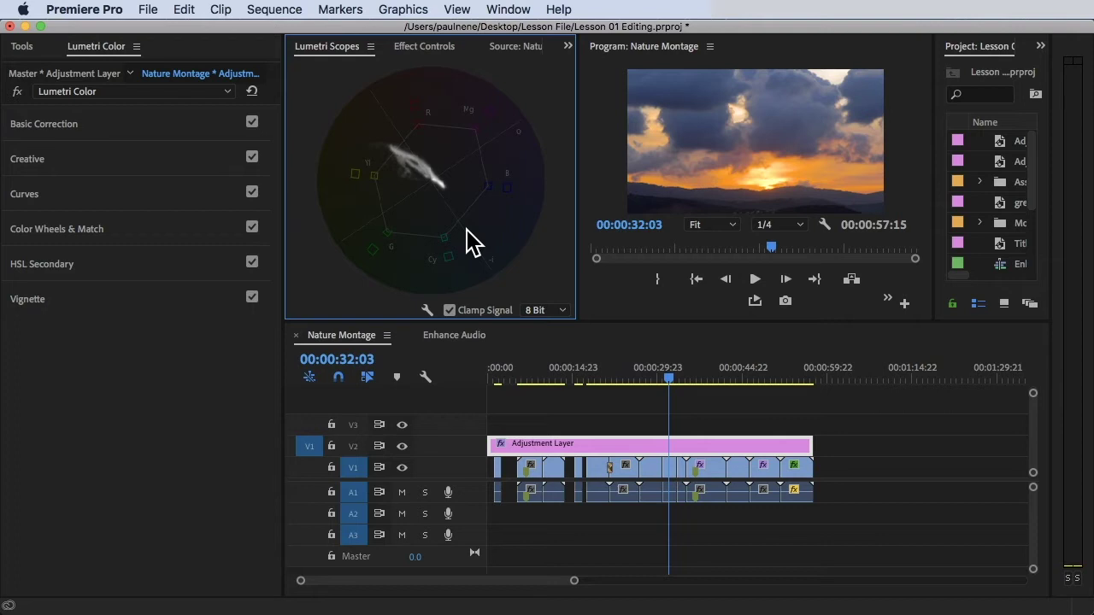
- Scrub to 00:00:47:20 on the hiking boots shot and drag the Project panel divider wider
left_click(757, 154)
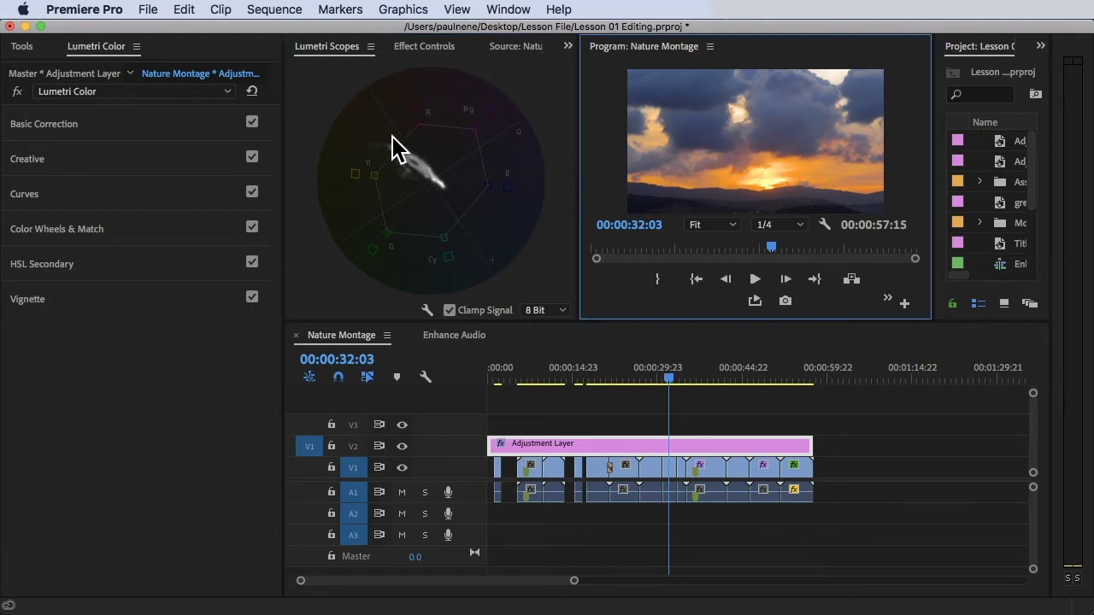
left_click_drag(672, 379, 760, 379)
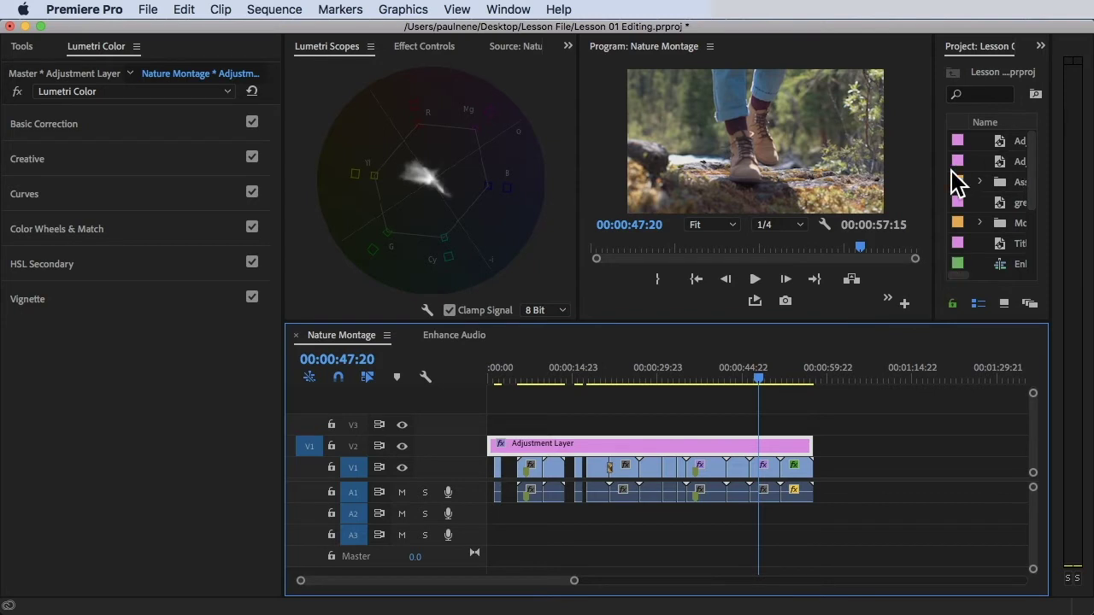
left_click_drag(934, 171, 887, 161)
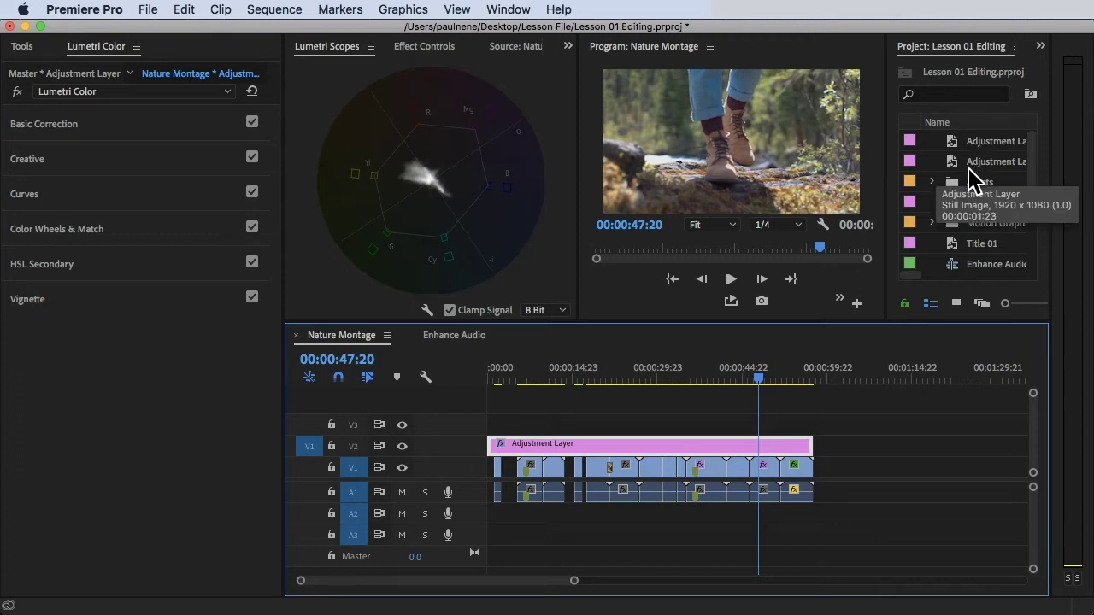
- Go into the Assets > Photo bins and drop Color Bars.jpg onto V2 after the last montage clip
left_click(958, 50)
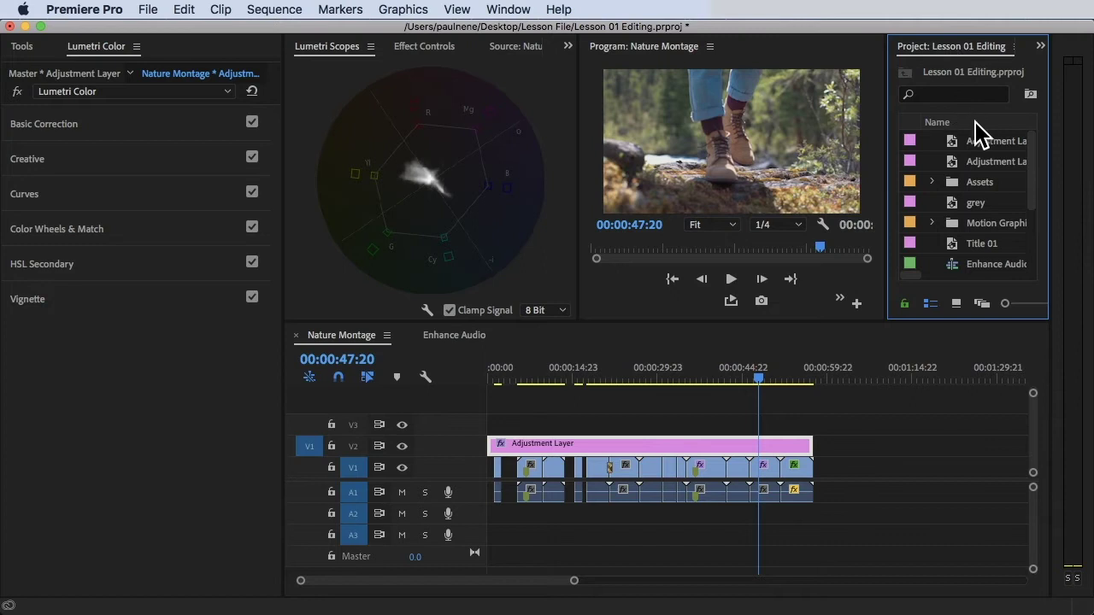
double_click(980, 184)
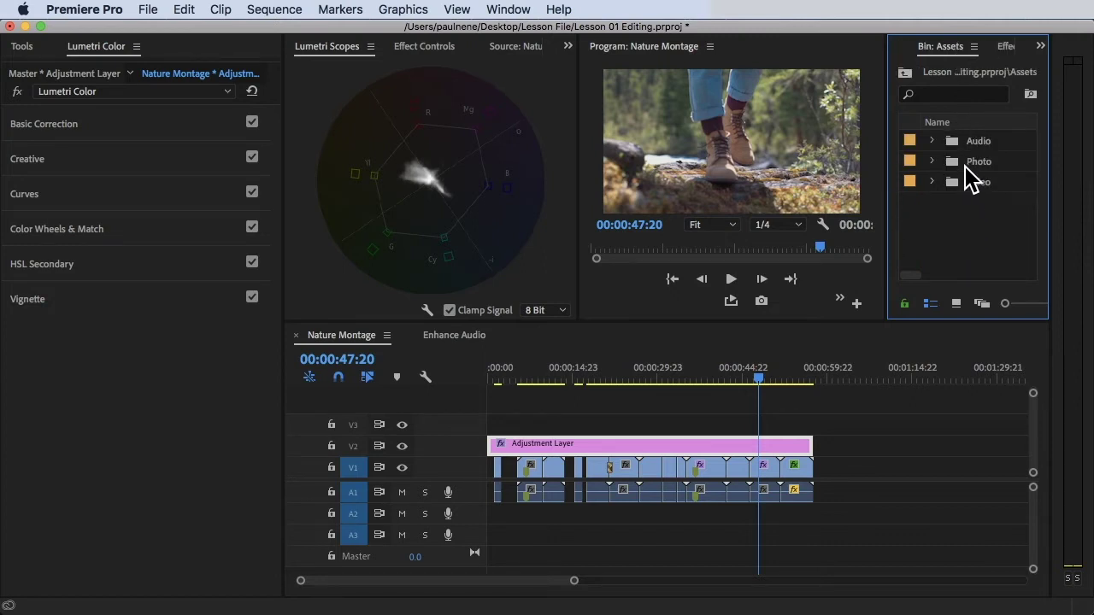
double_click(978, 162)
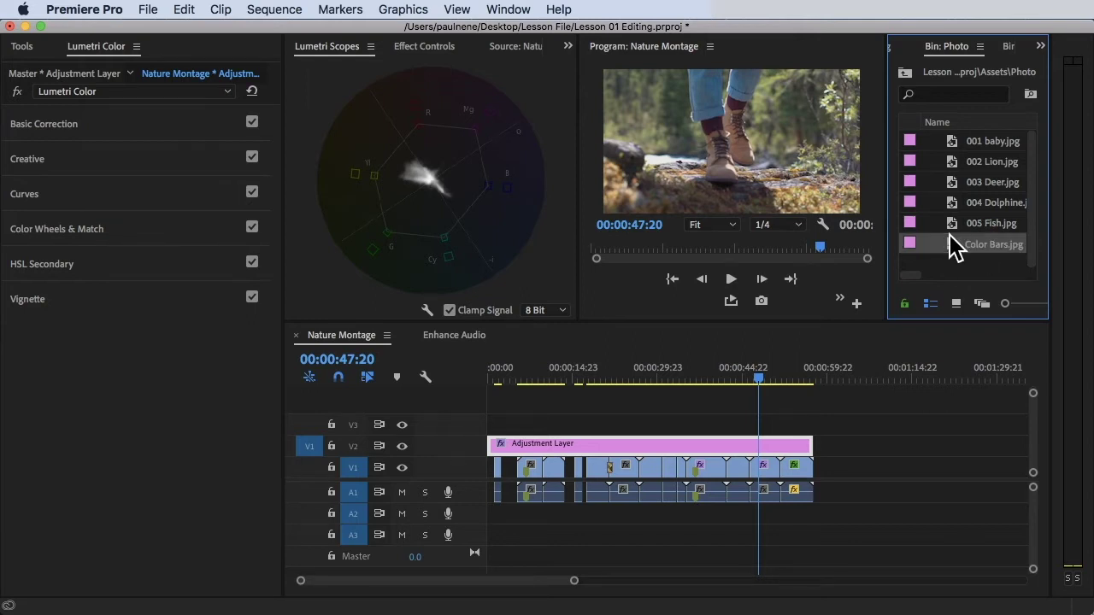
left_click_drag(960, 247, 851, 442)
left_click_drag(841, 380, 855, 375)
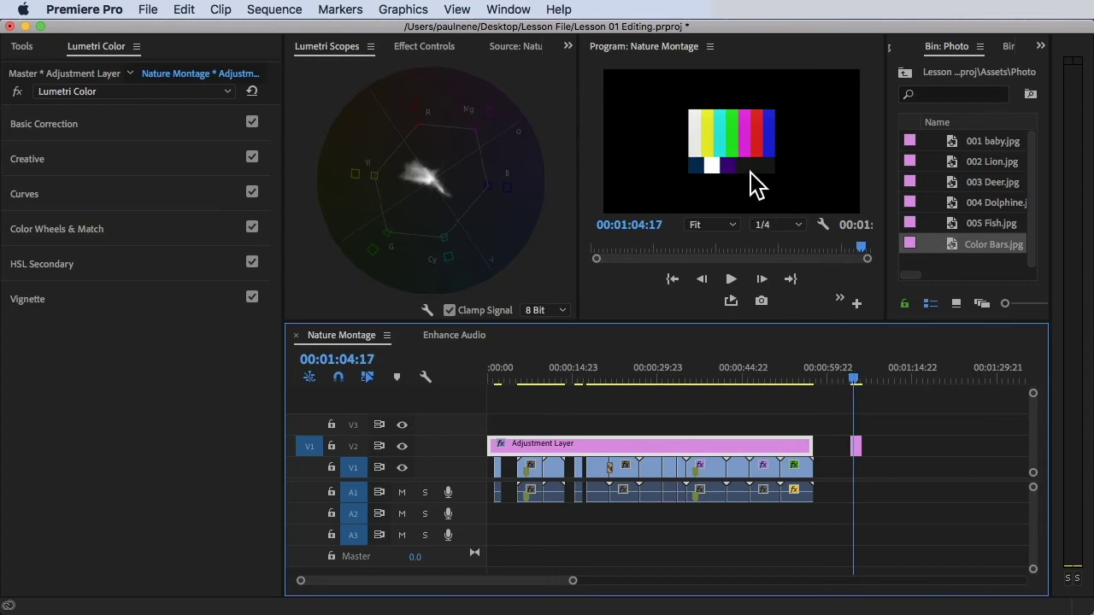
- Apply Scale to Frame Size to the Color Bars clip and park the playhead on it
right_click(859, 453)
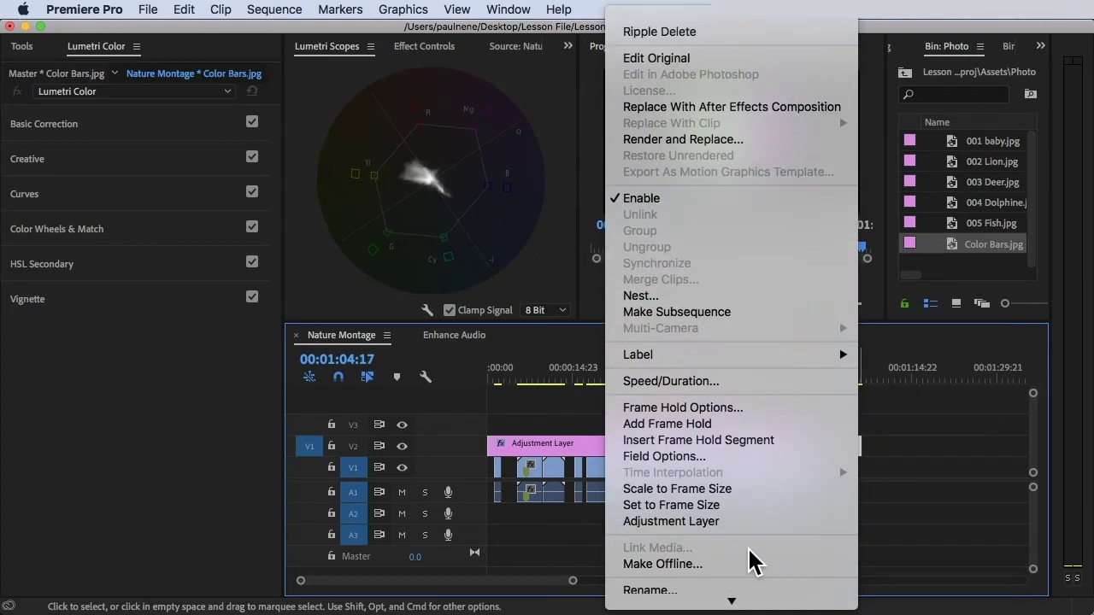
left_click(739, 491)
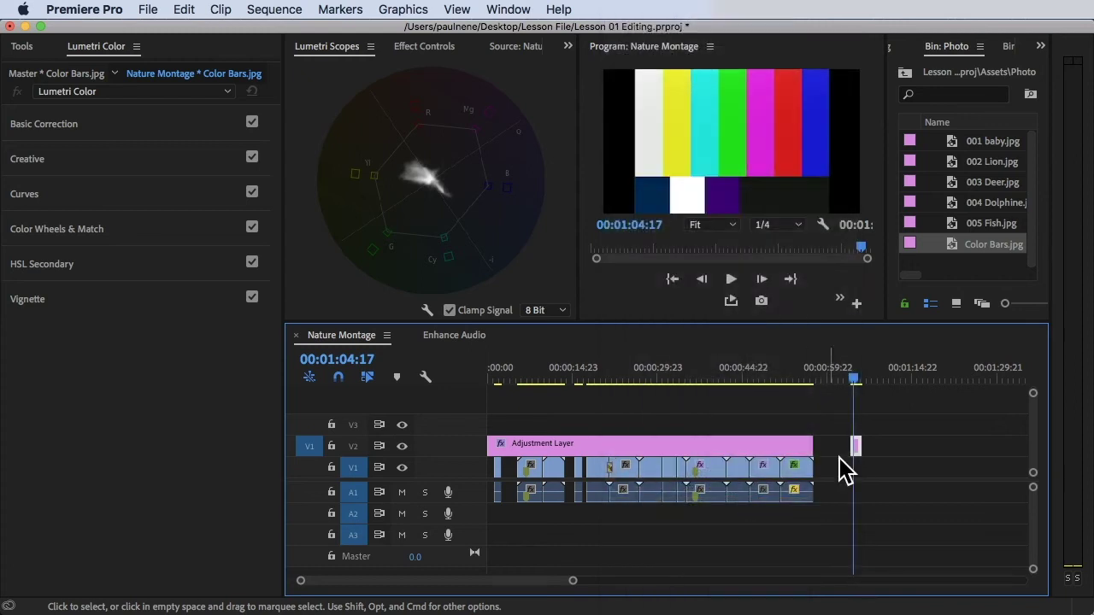
left_click(852, 379)
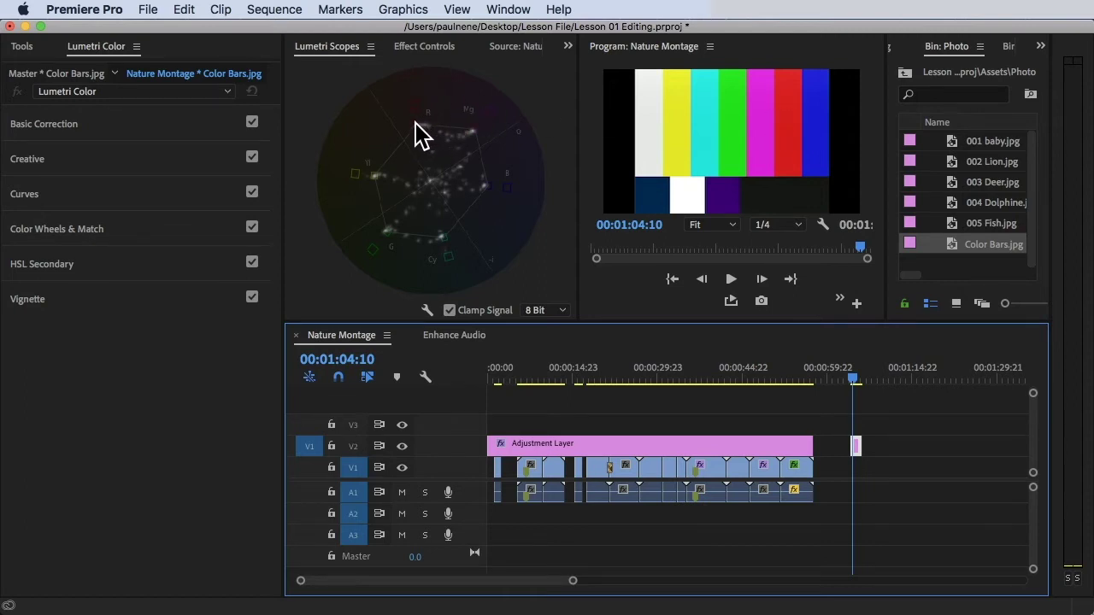
- Expand Basic Correction in Lumetri Color for the Color Bars and nudge Saturation to 104.5
left_click(431, 145)
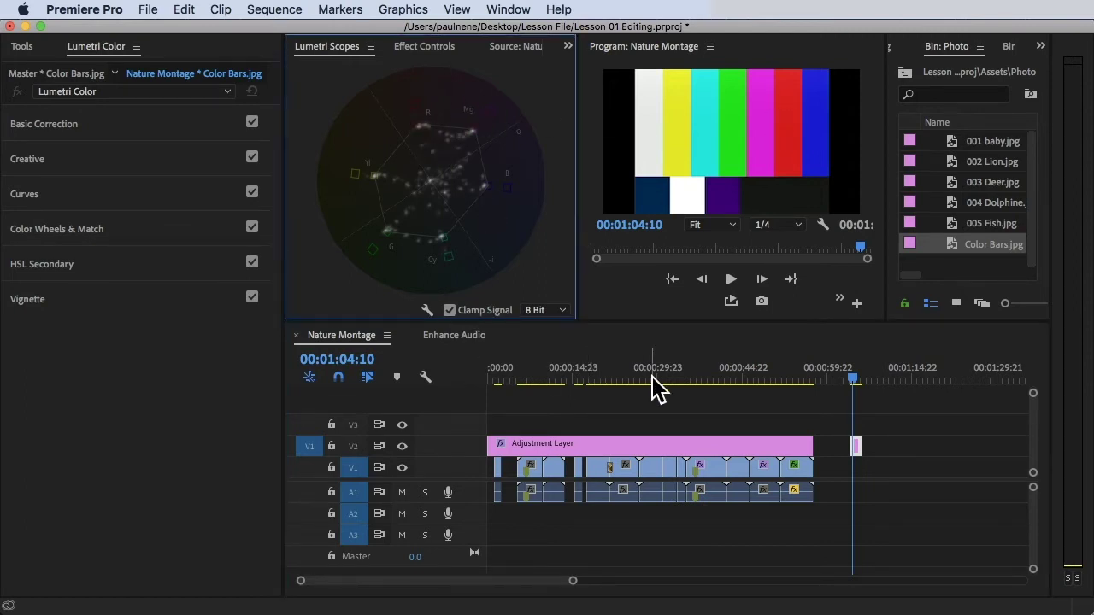
left_click(80, 128)
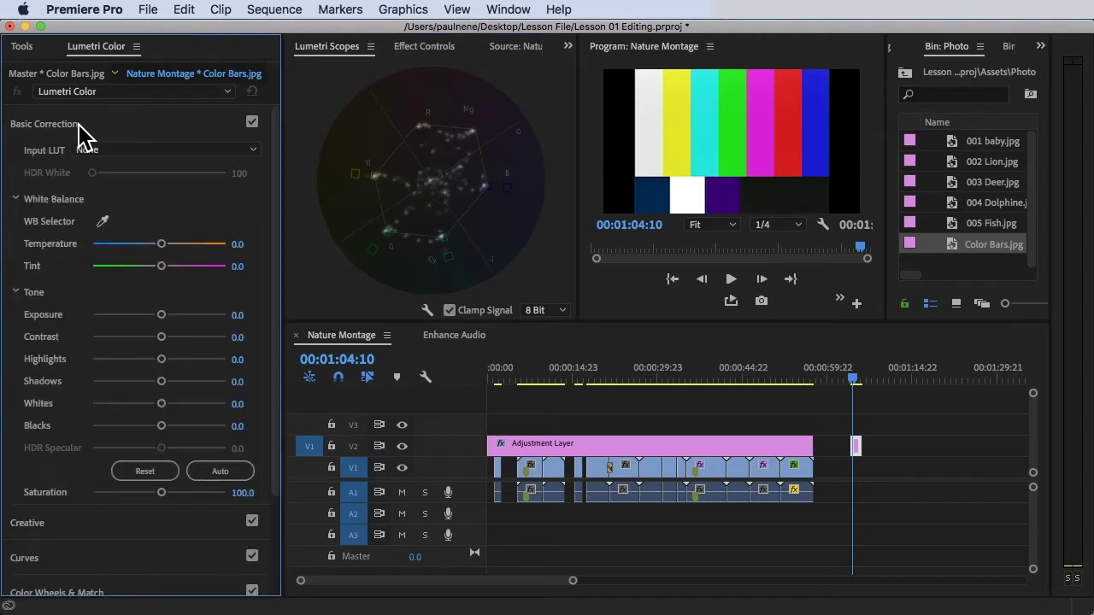
scroll(128, 372, "down", 2)
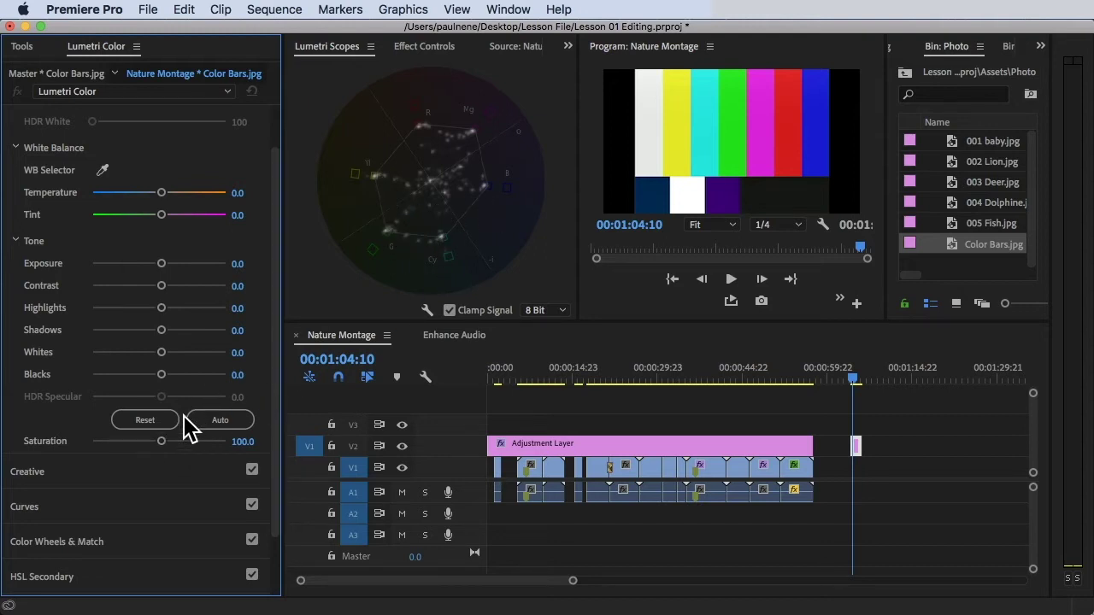
left_click(165, 439)
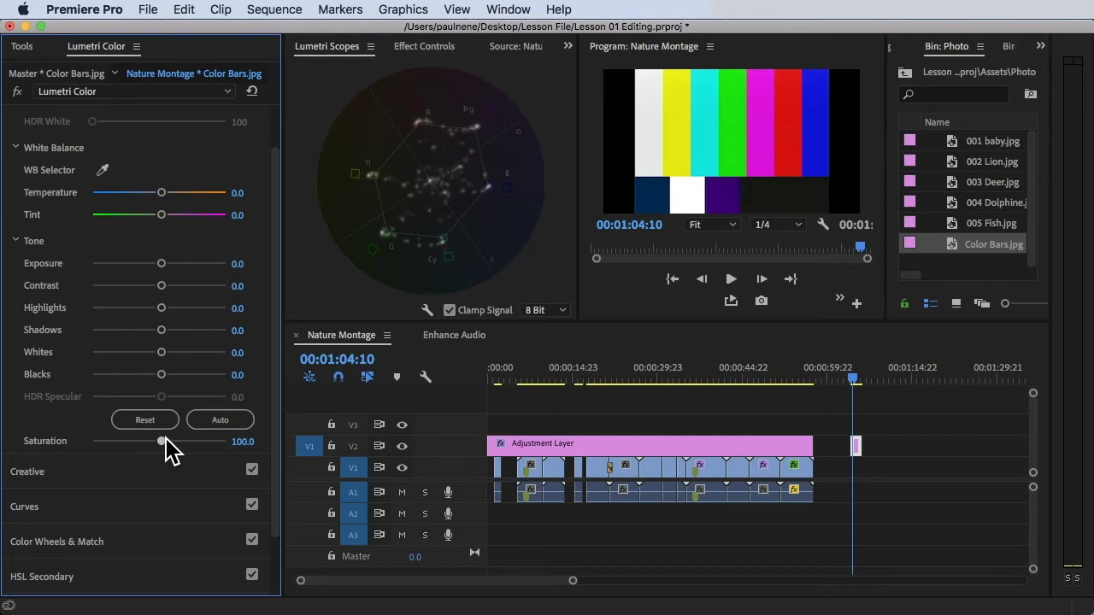
- Sweep the Color Bars saturation slider low, then up to 200, and settle it at 107
left_click_drag(160, 439, 95, 441)
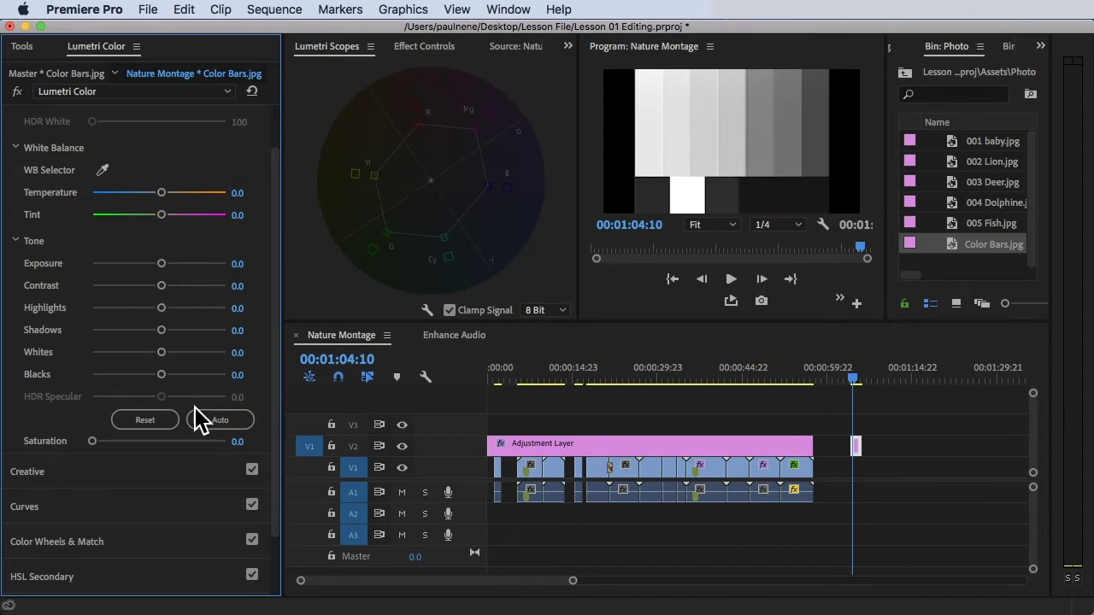
left_click_drag(93, 442, 229, 442)
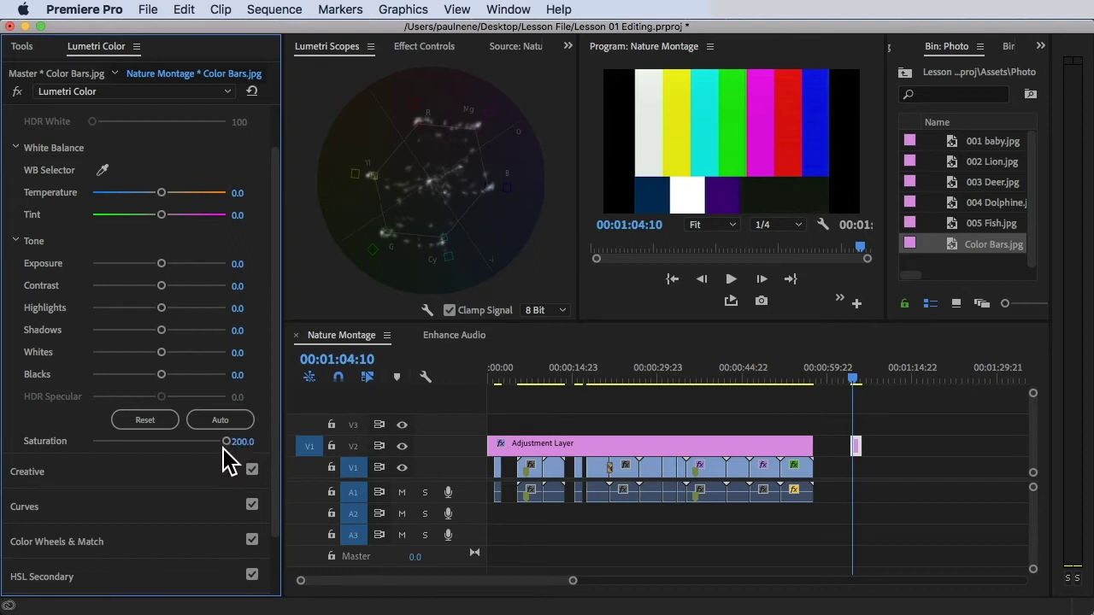
left_click_drag(226, 441, 163, 441)
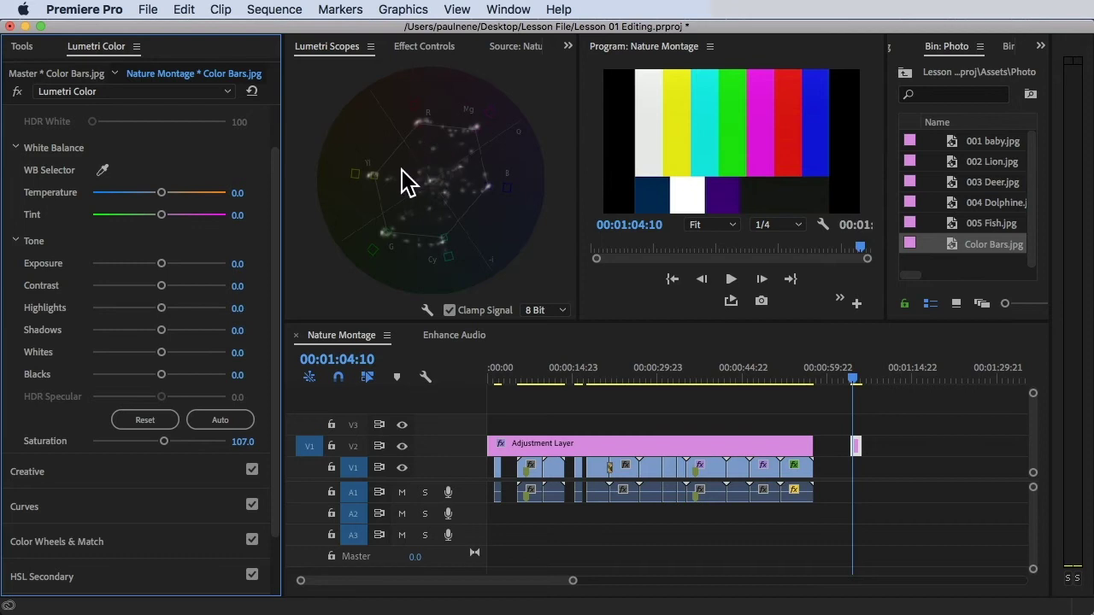
- Auto-set the Color Bars tone values and add the RGB Parade scope
left_click(227, 425)
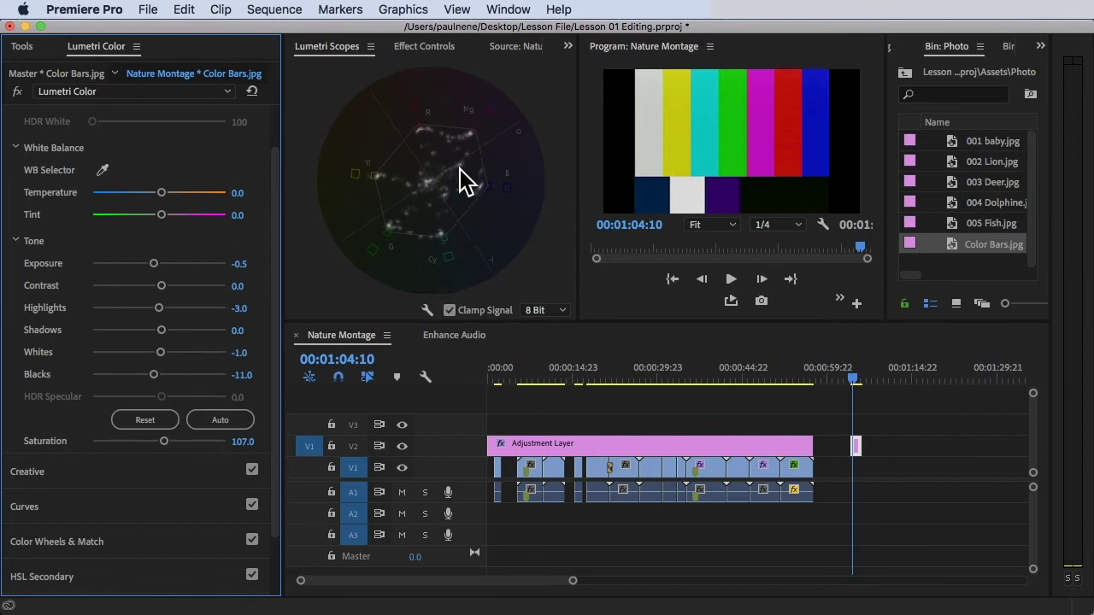
left_click(507, 234)
right_click(506, 233)
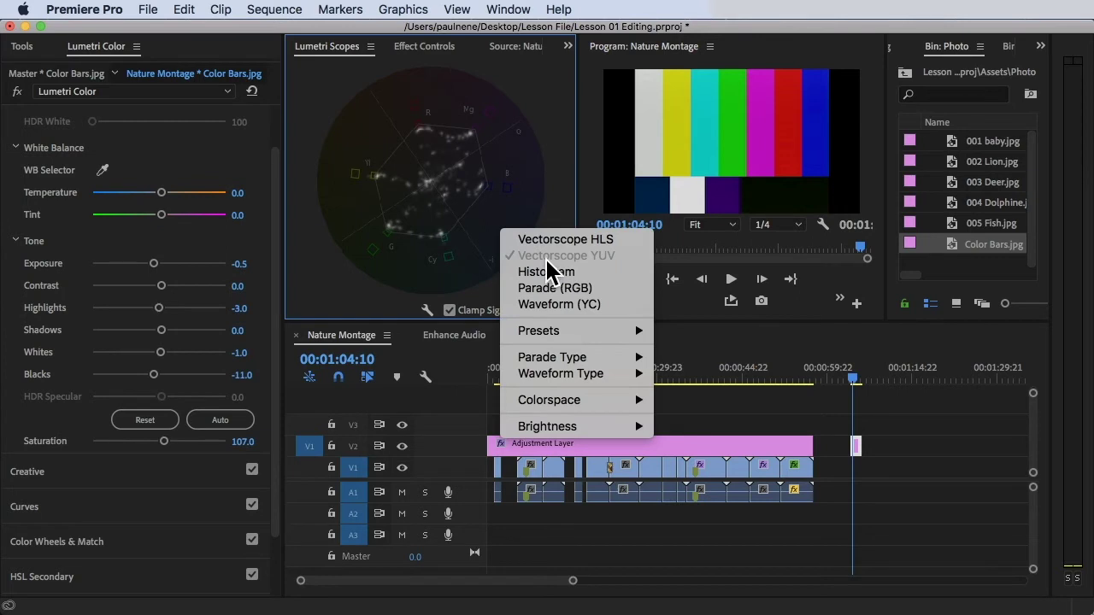
left_click(557, 288)
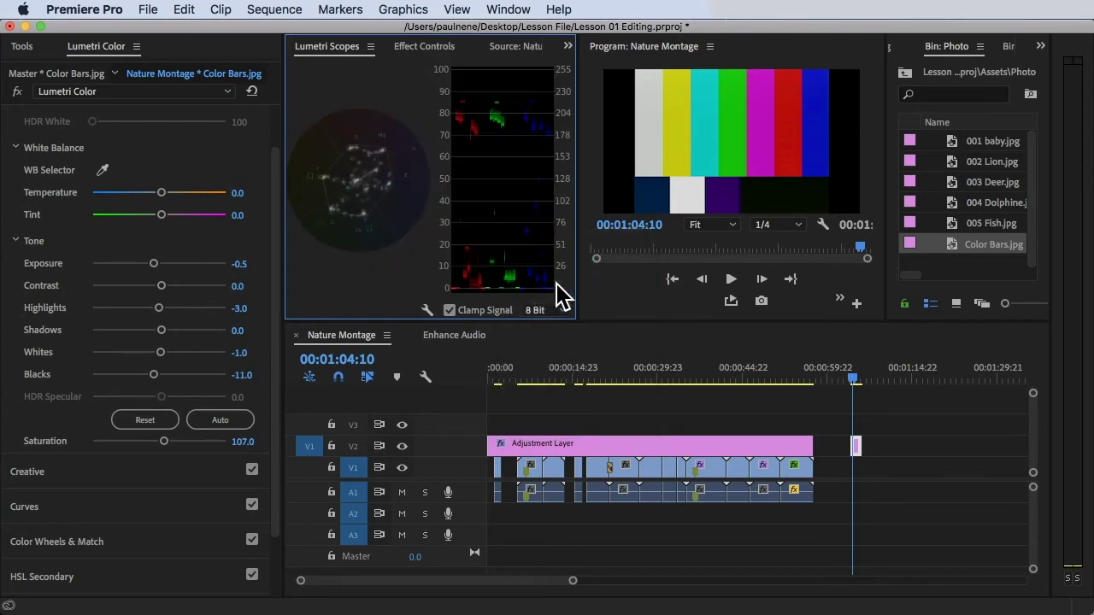
- Turn off Vectorscope YUV so Lumetri Scopes shows only the RGB Parade
right_click(386, 268)
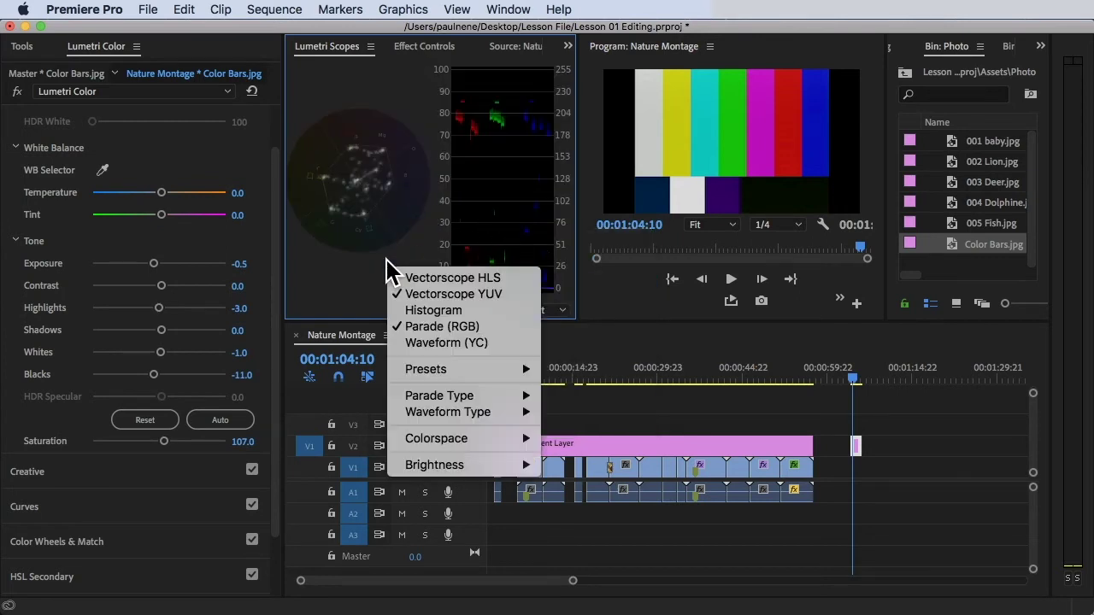
left_click(438, 295)
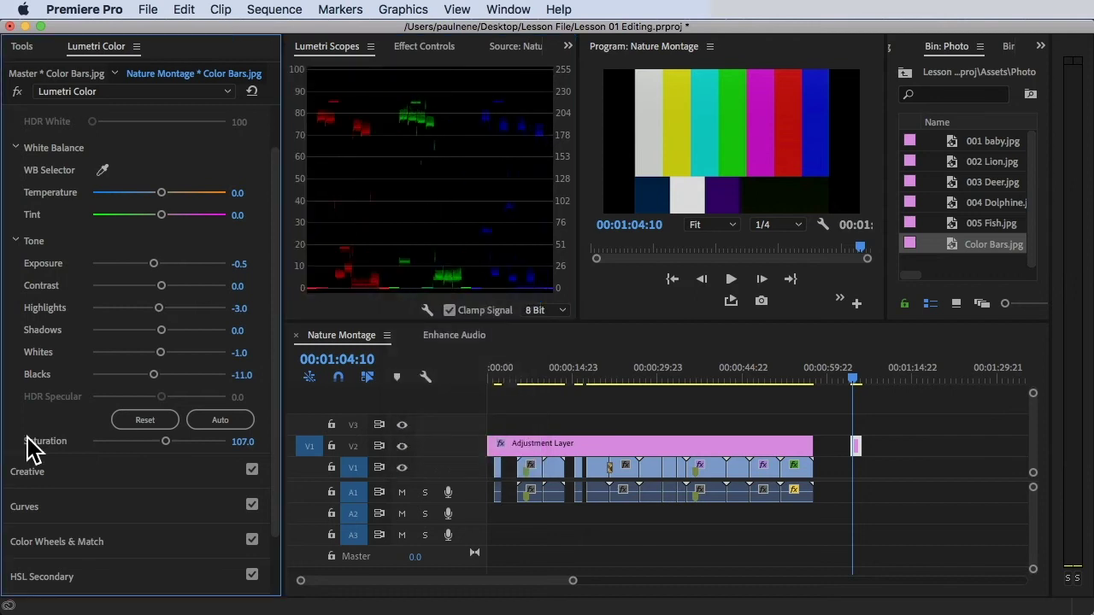
right_click(384, 273)
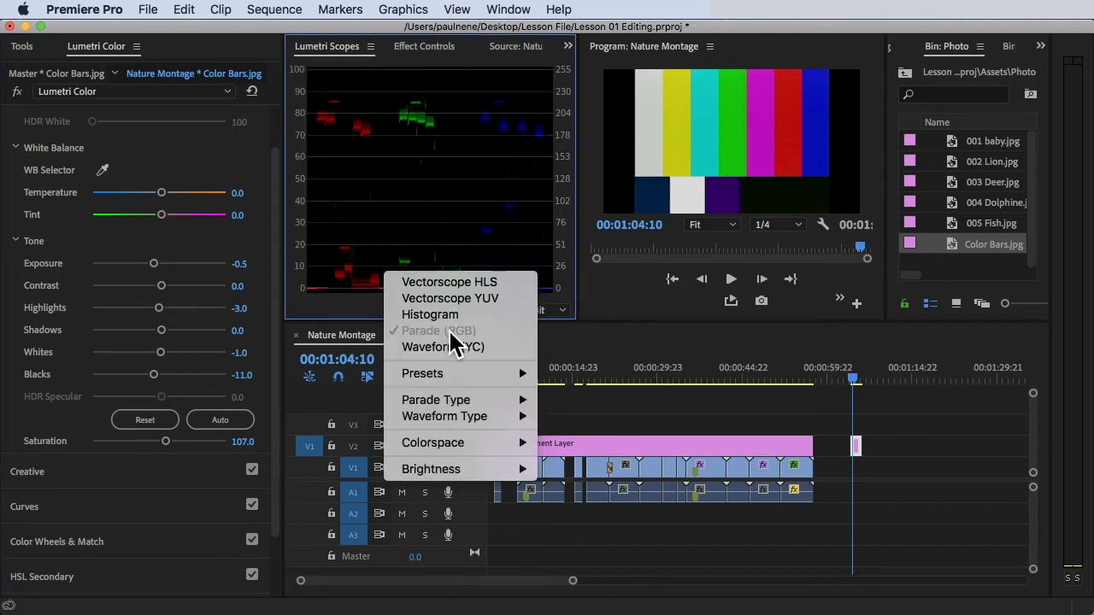
left_click(449, 188)
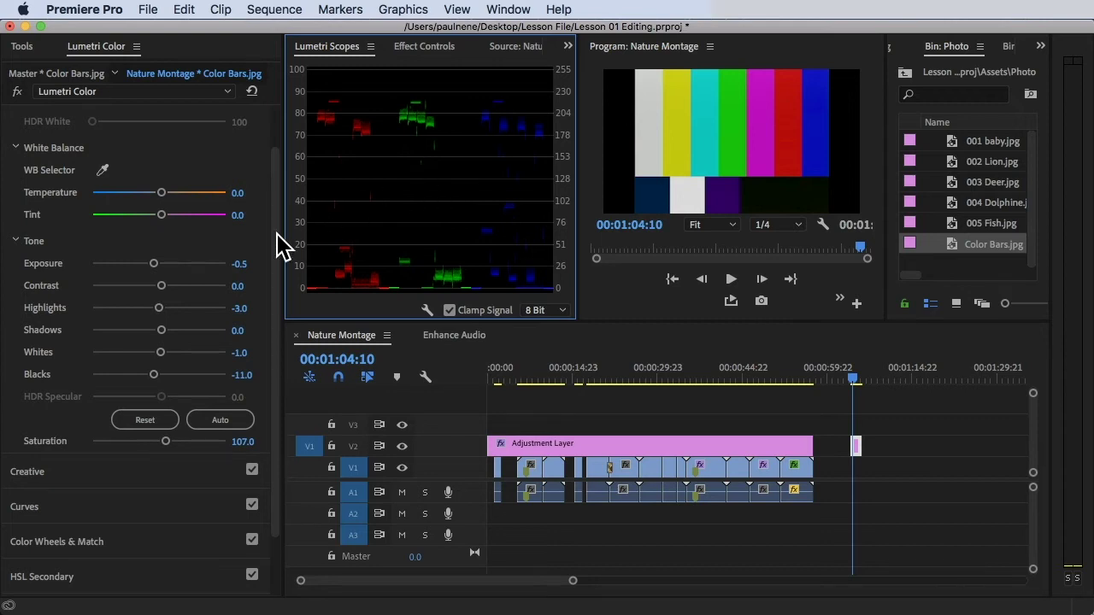
left_click(203, 245)
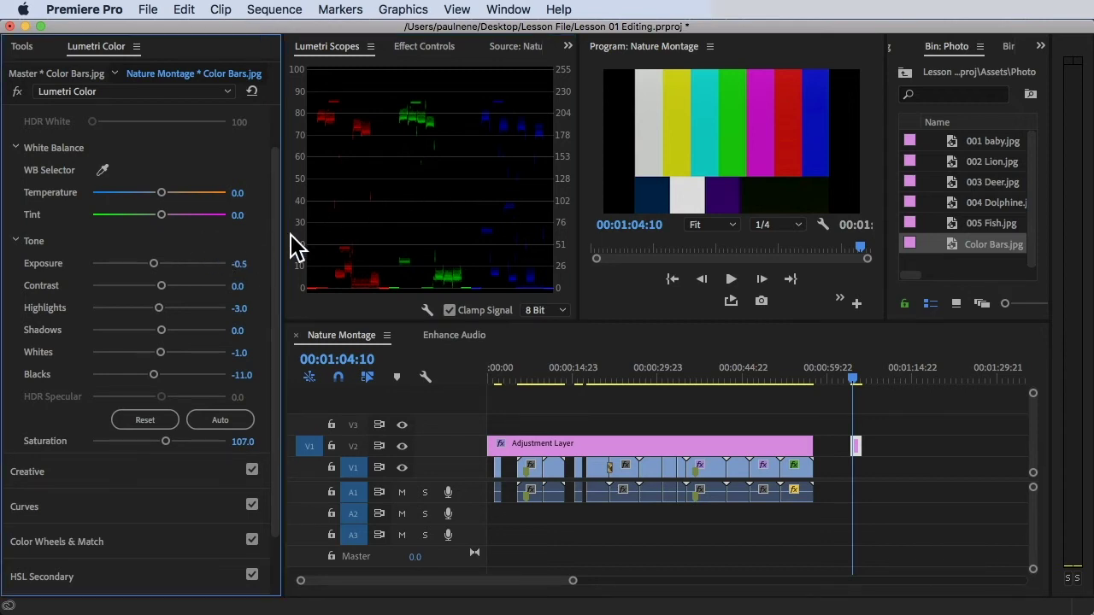
- Reset Color Bars exposure, swing it to +5 and -5 against the parade, ending at 0.1
double_click(154, 265)
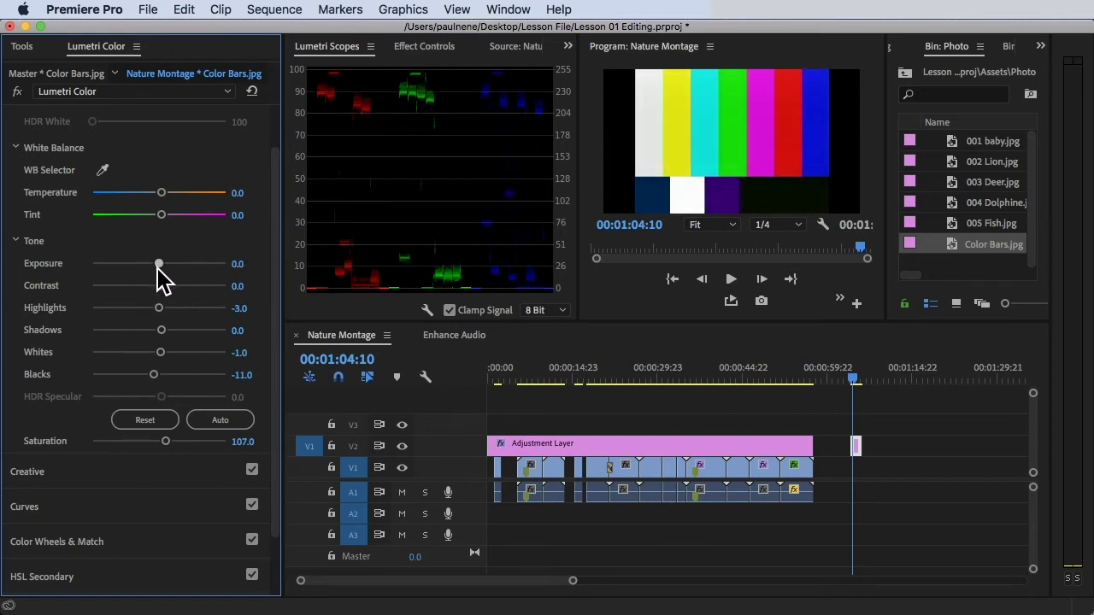
left_click_drag(158, 265, 256, 266)
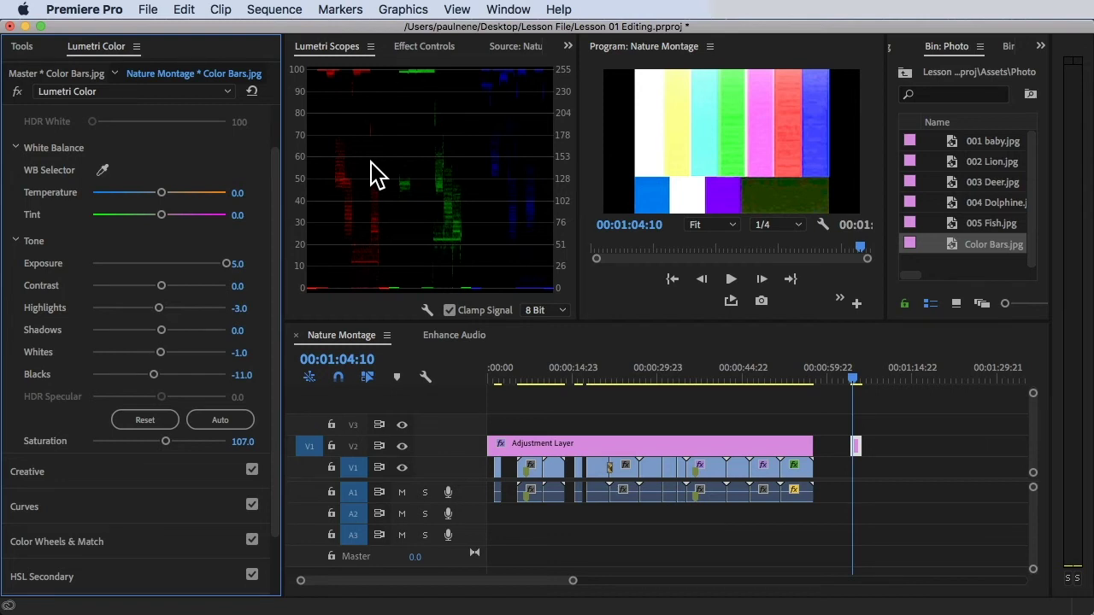
left_click_drag(226, 263, 88, 265)
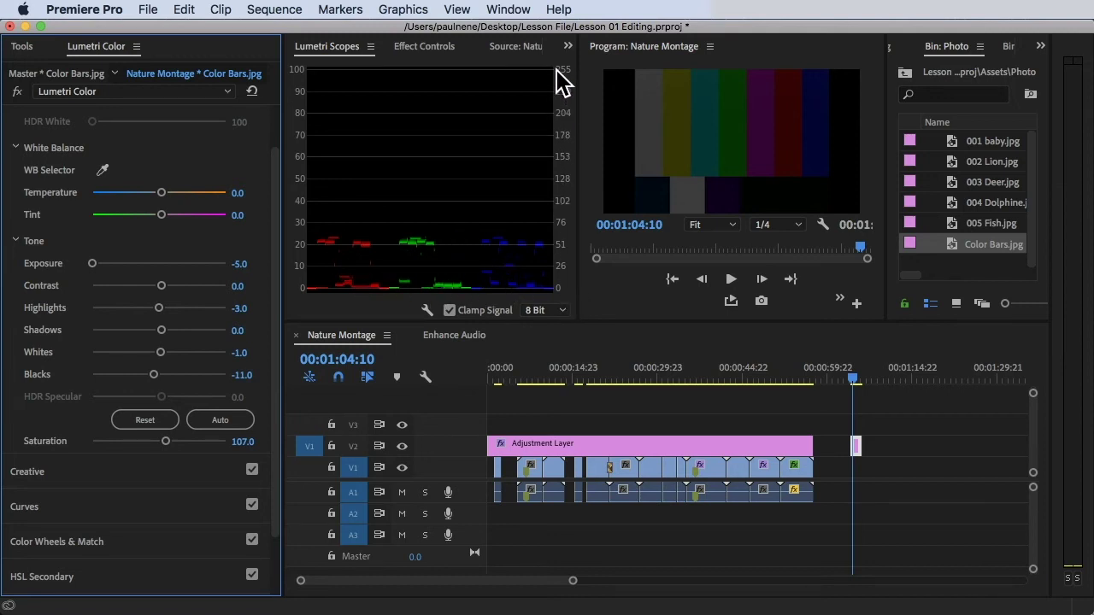
left_click_drag(95, 264, 158, 265)
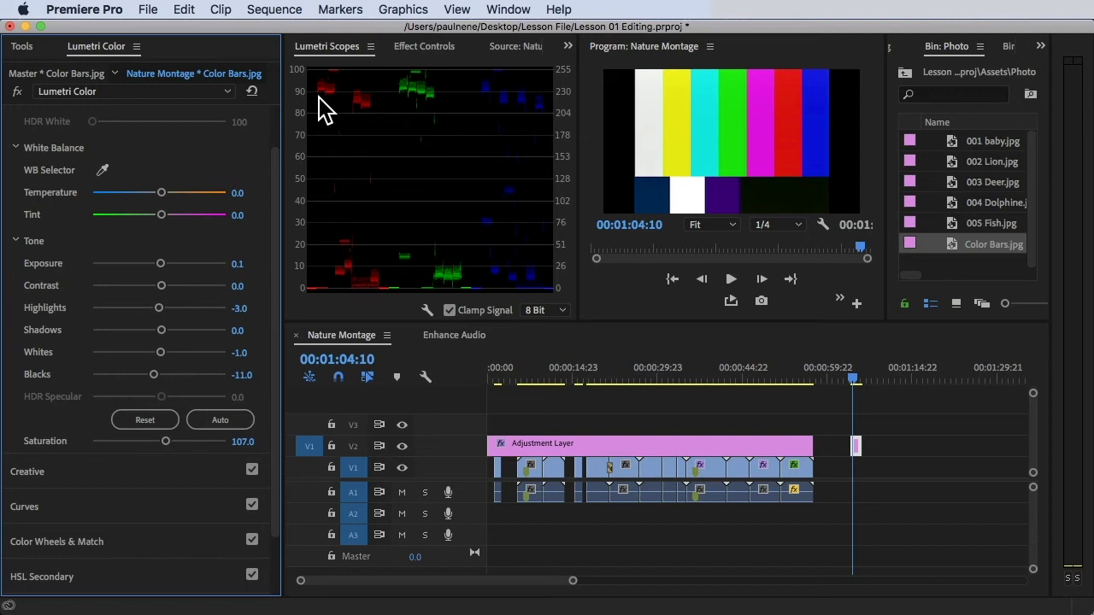
- Add the Histogram beside the RGB parade and lower the Color Bars' exposure to -0.1
left_click(476, 186)
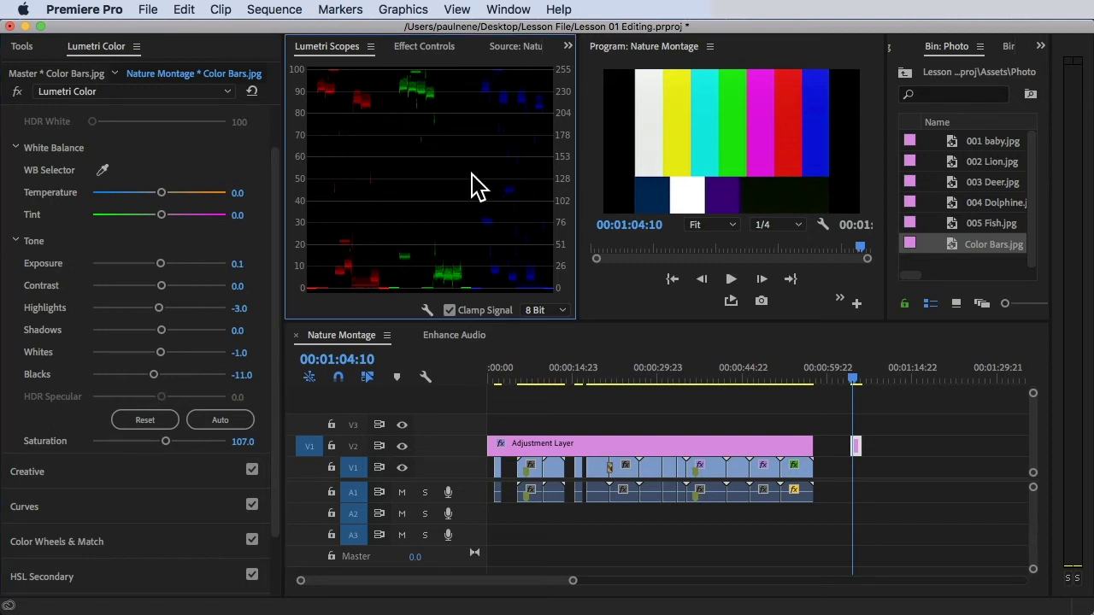
right_click(477, 186)
left_click(509, 224)
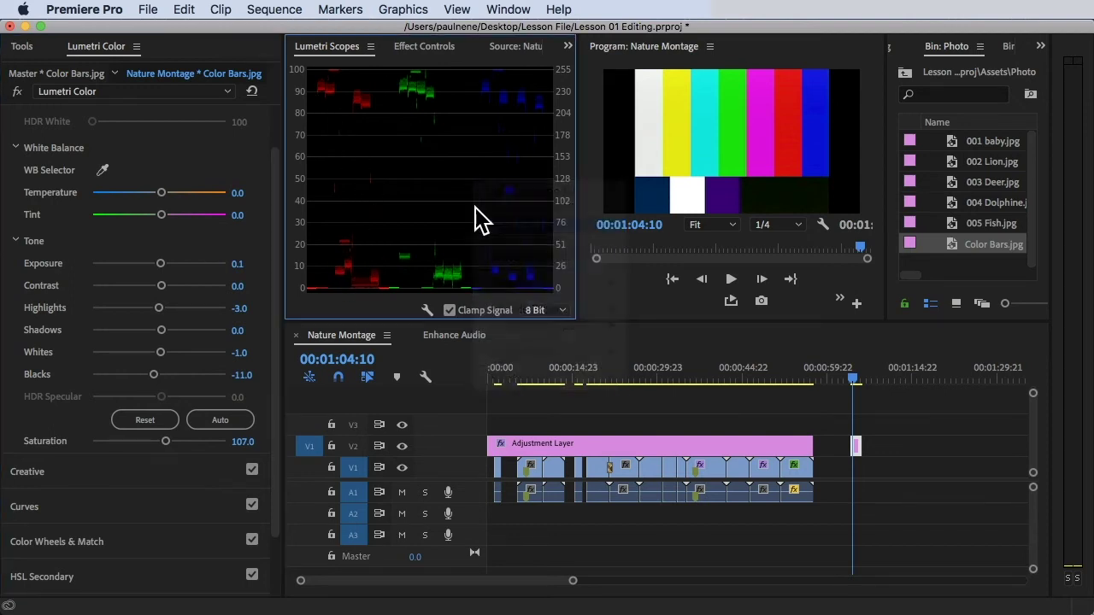
right_click(438, 197)
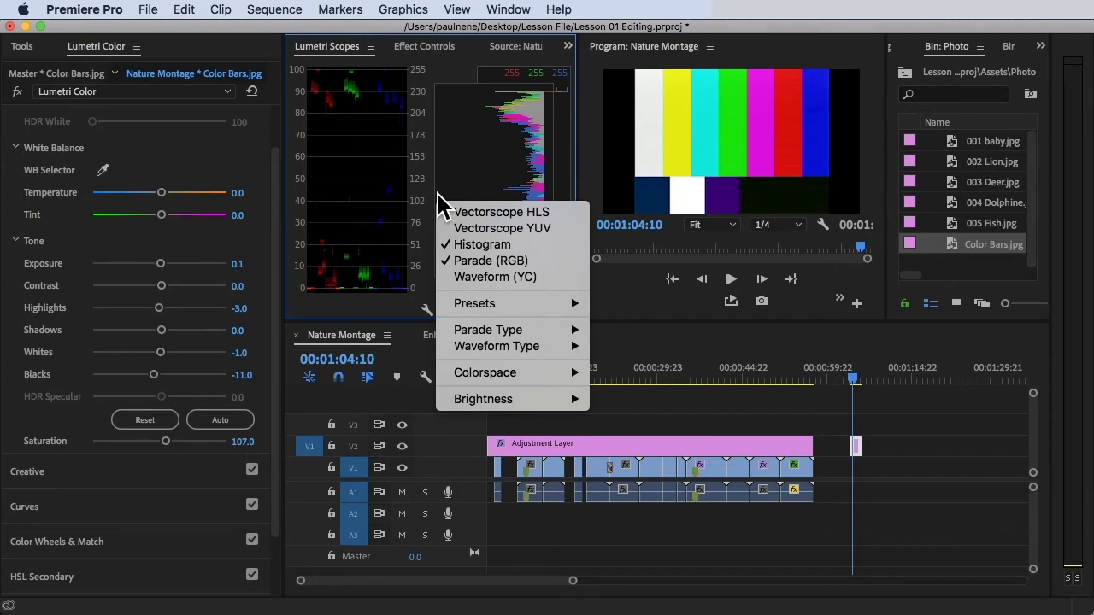
left_click(547, 129)
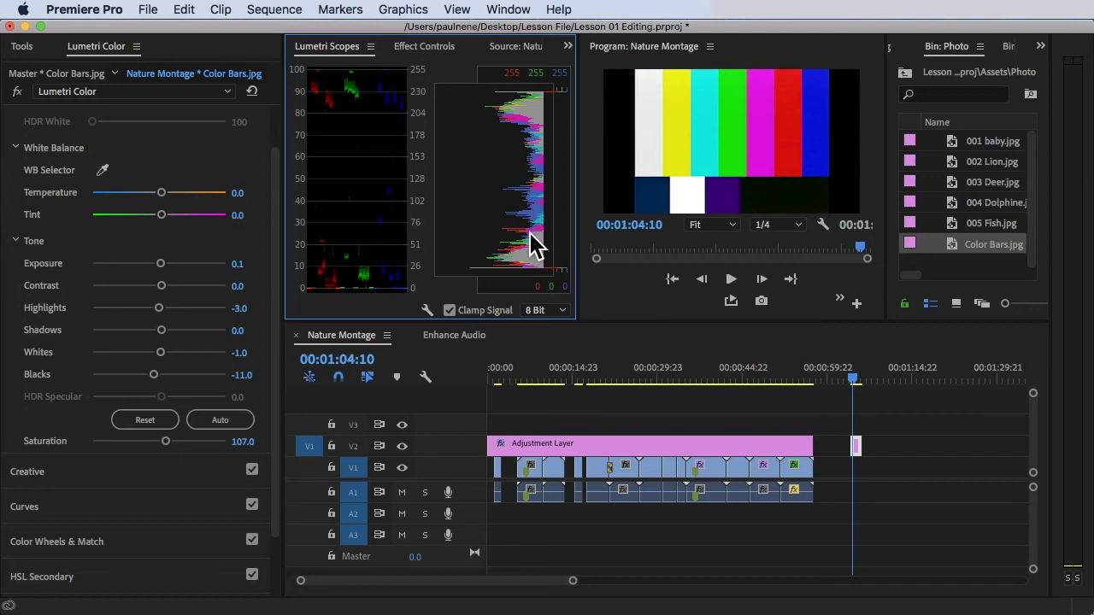
mouse_move(168, 264)
left_mouse_down()
mouse_move(93, 273)
mouse_move(250, 263)
mouse_move(156, 264)
left_mouse_up()
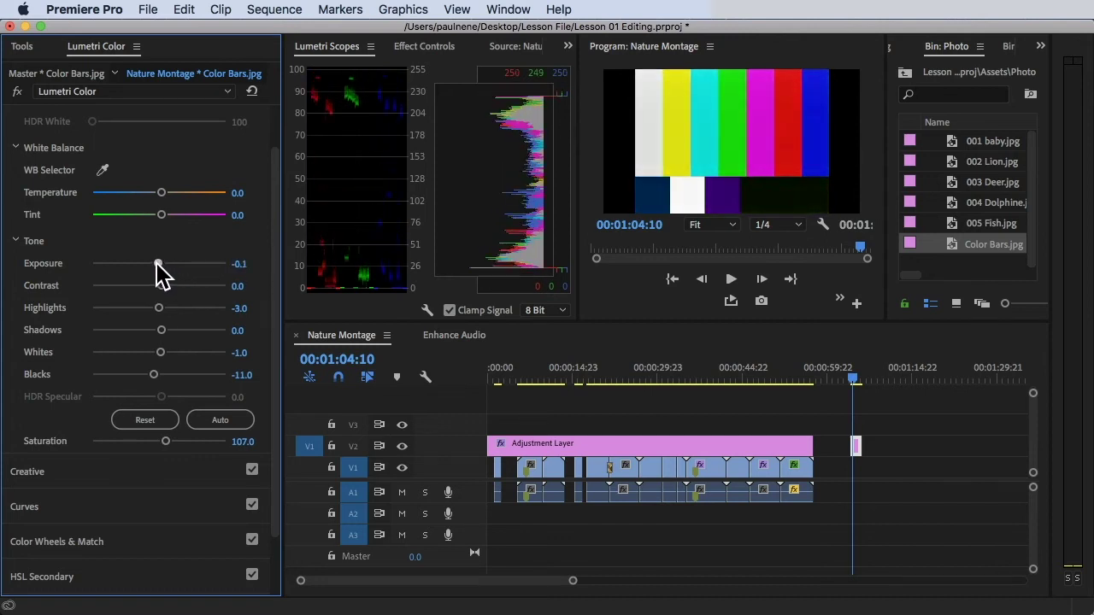
- Swap the Histogram for the YUV vectorscope and move to 00:00:53:17 on 006 Hair
right_click(393, 210)
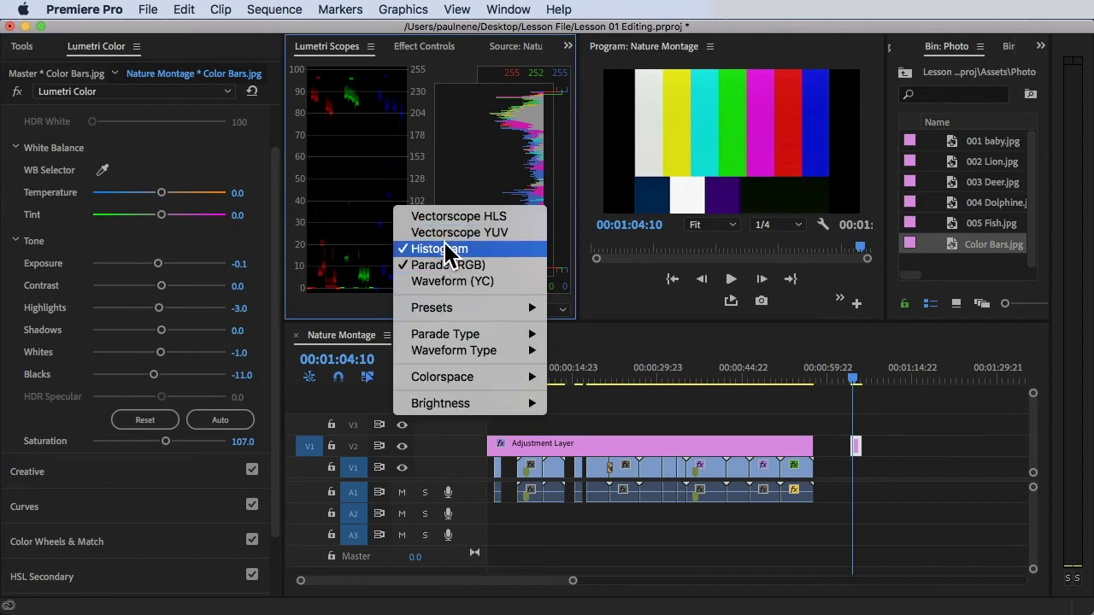
left_click(445, 233)
right_click(424, 192)
left_click(456, 244)
left_click_drag(842, 371, 795, 374)
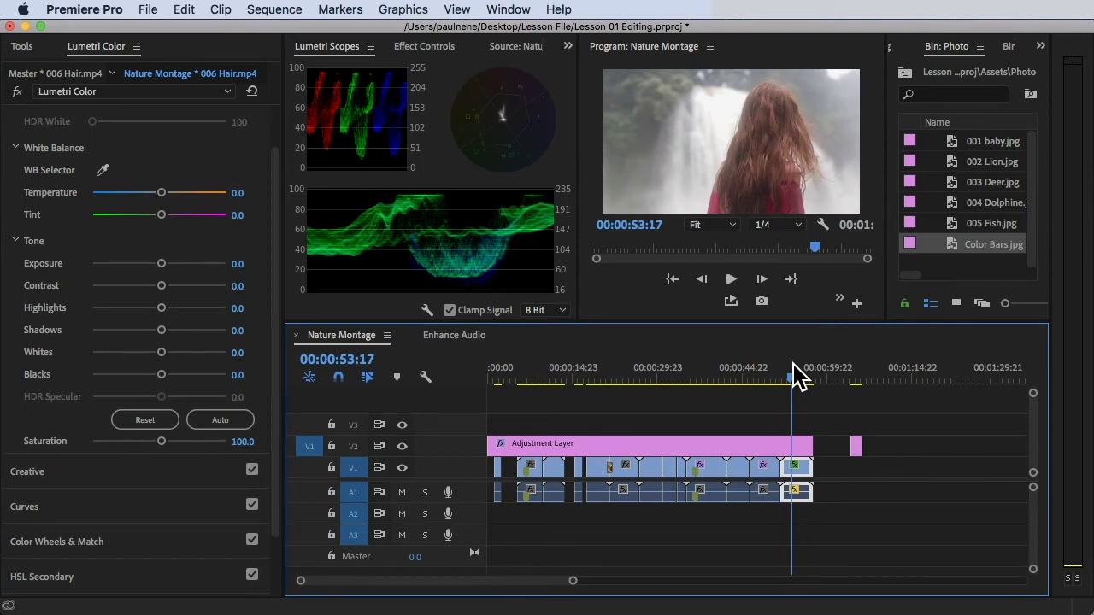
- Hide the YUV vectorscope and the waveform so the scopes show only the RGB parade
right_click(446, 172)
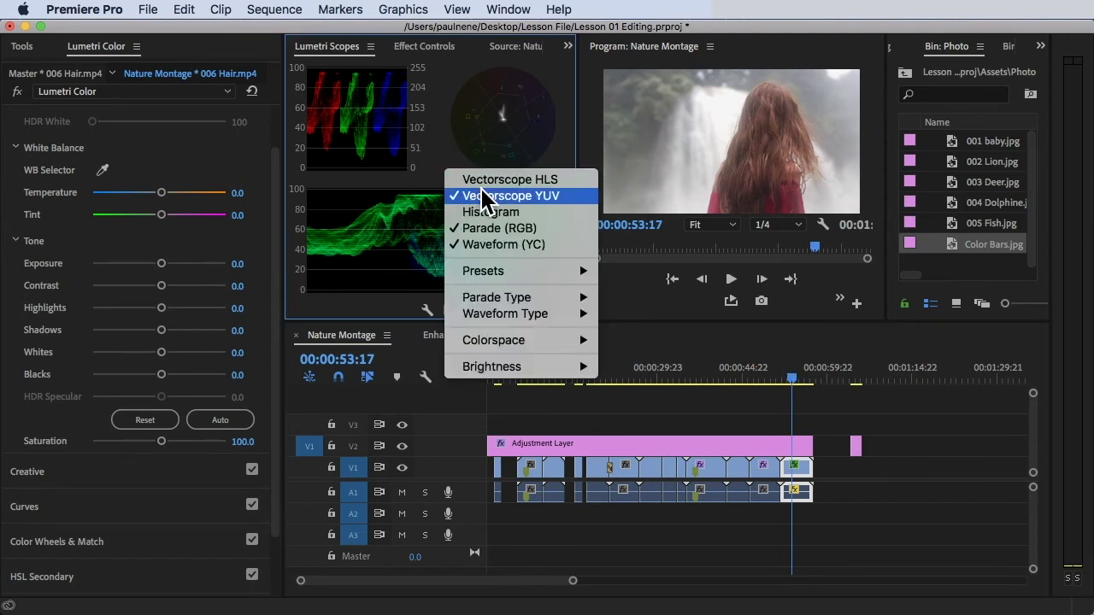
left_click(496, 228)
right_click(440, 163)
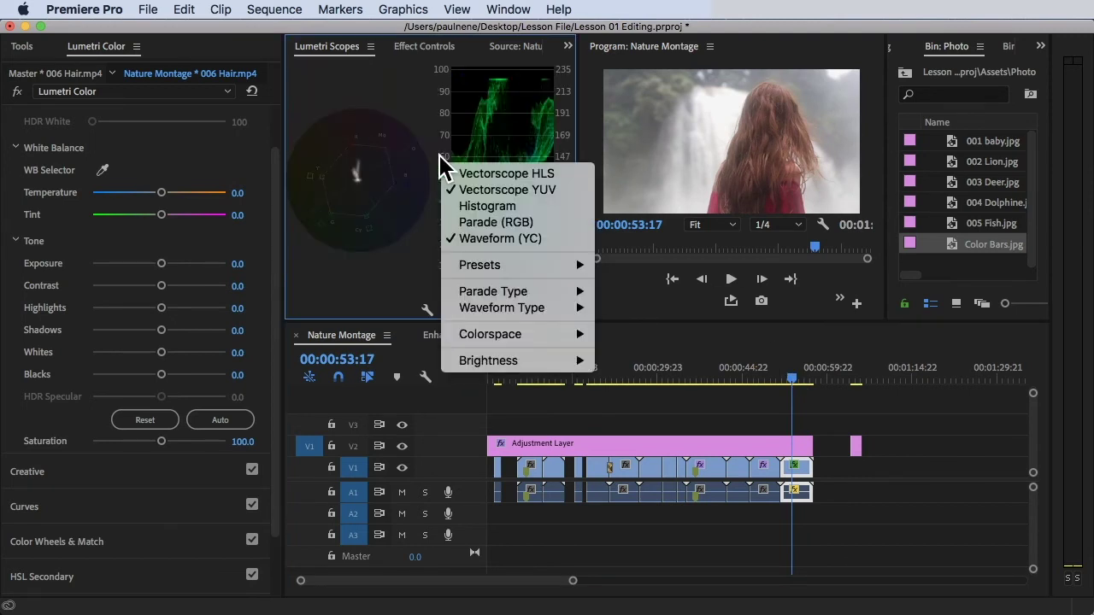
left_click(467, 221)
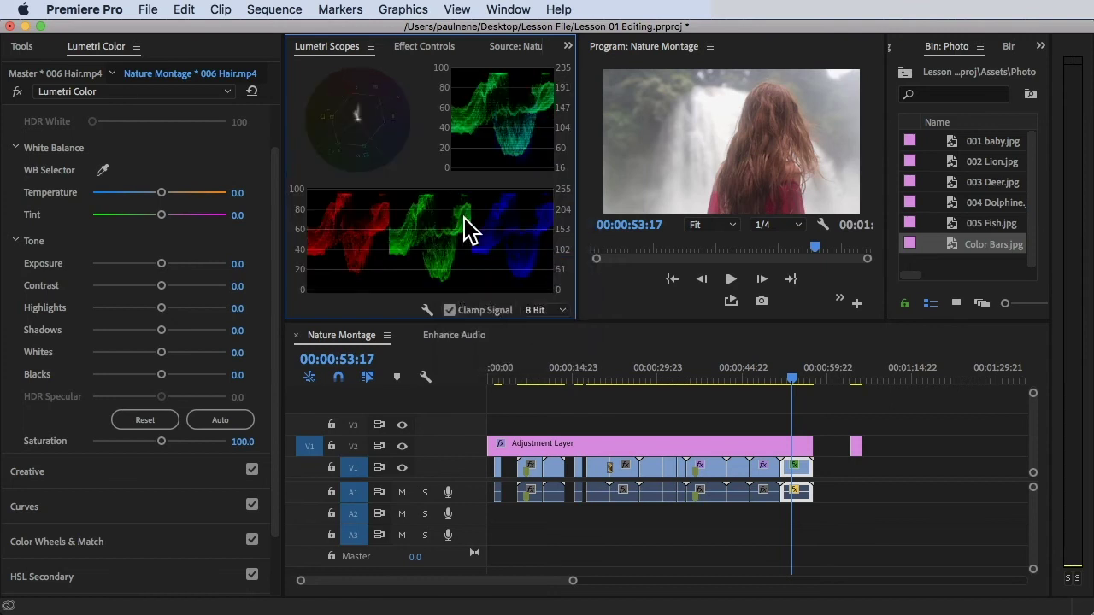
right_click(467, 229)
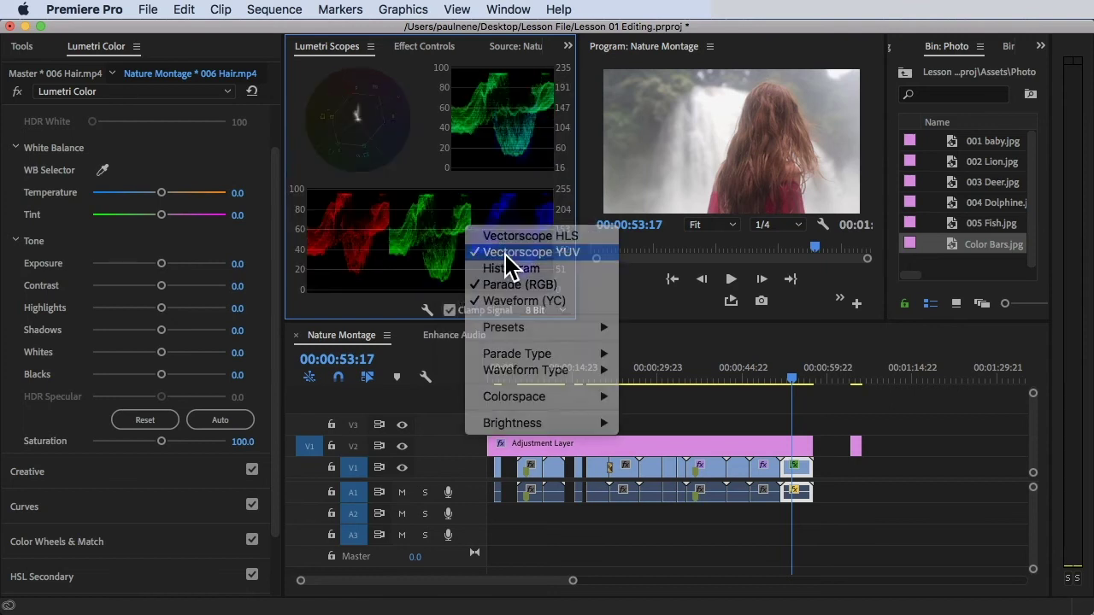
left_click(507, 255)
right_click(420, 221)
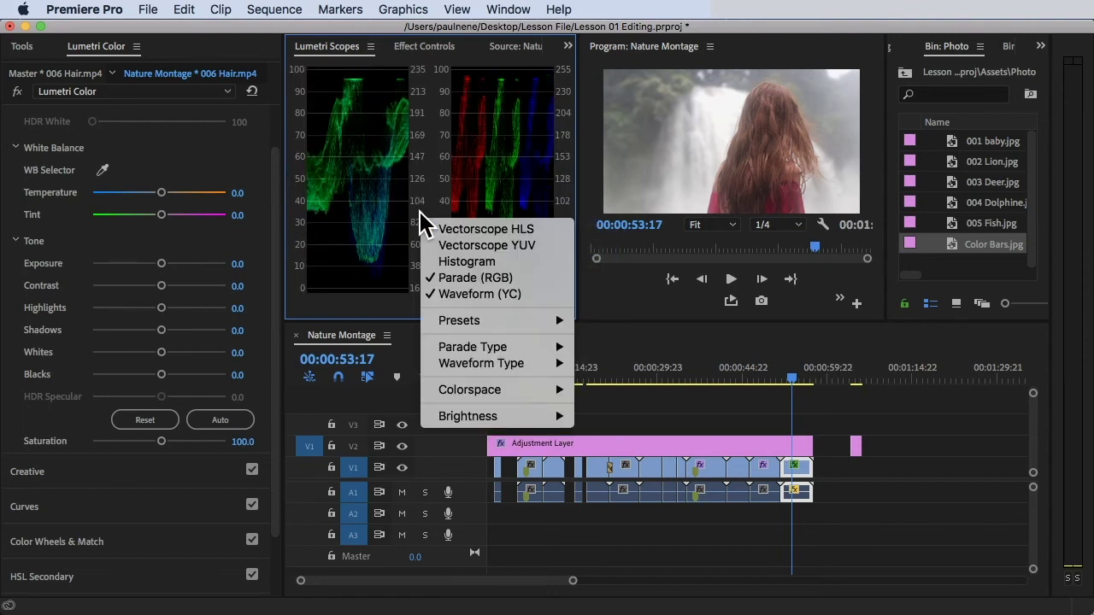
left_click(475, 293)
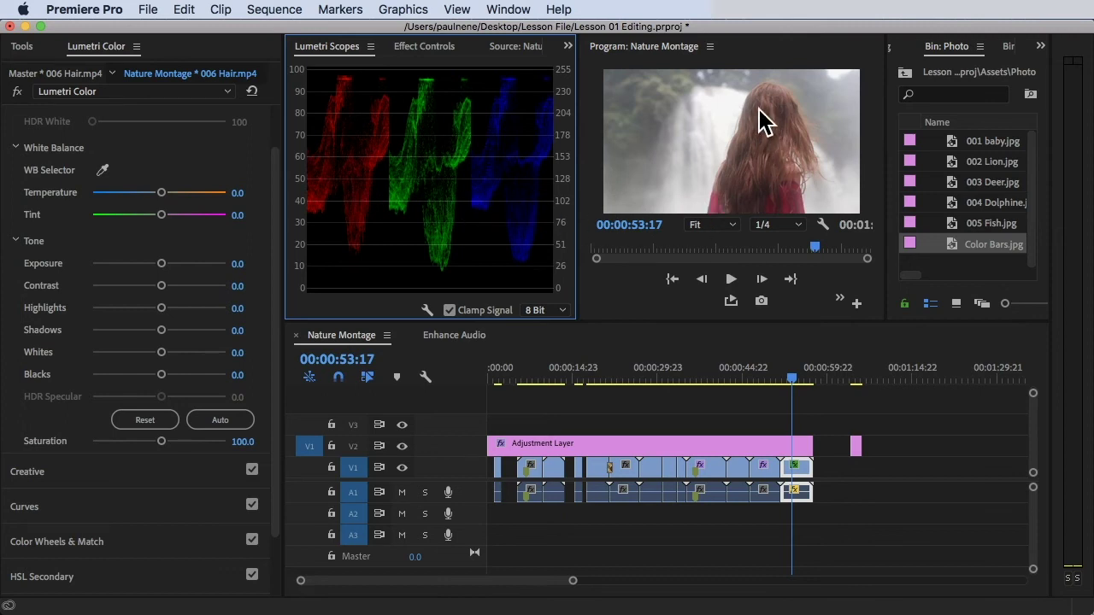
- Move to 00:00:54:11 on the 006 Hair clip and lower its exposure to -0.1
left_click_drag(793, 379, 800, 383)
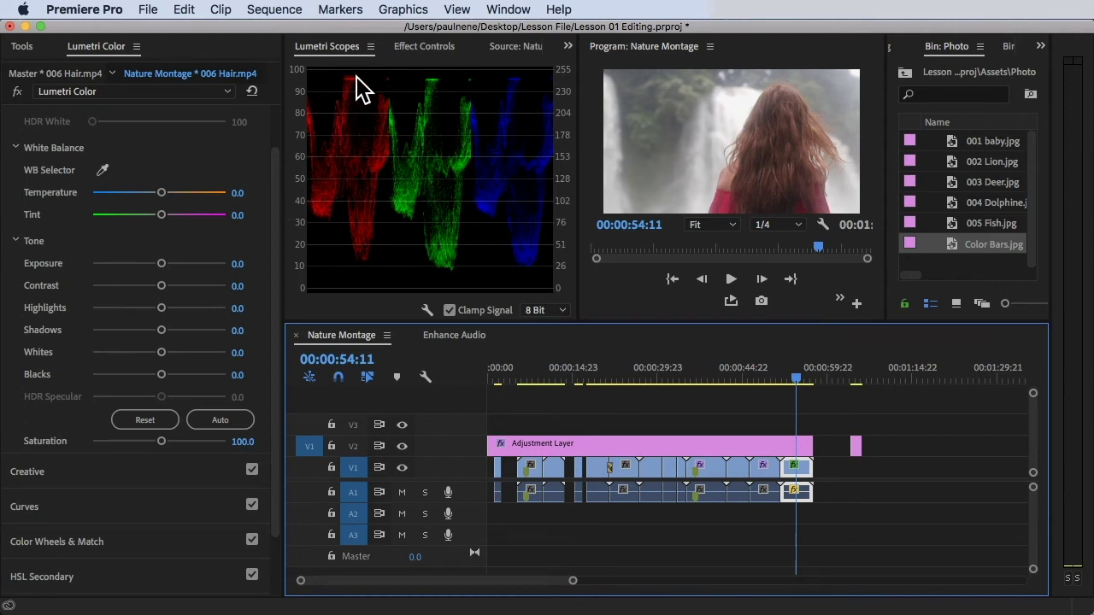
left_click_drag(161, 264, 157, 269)
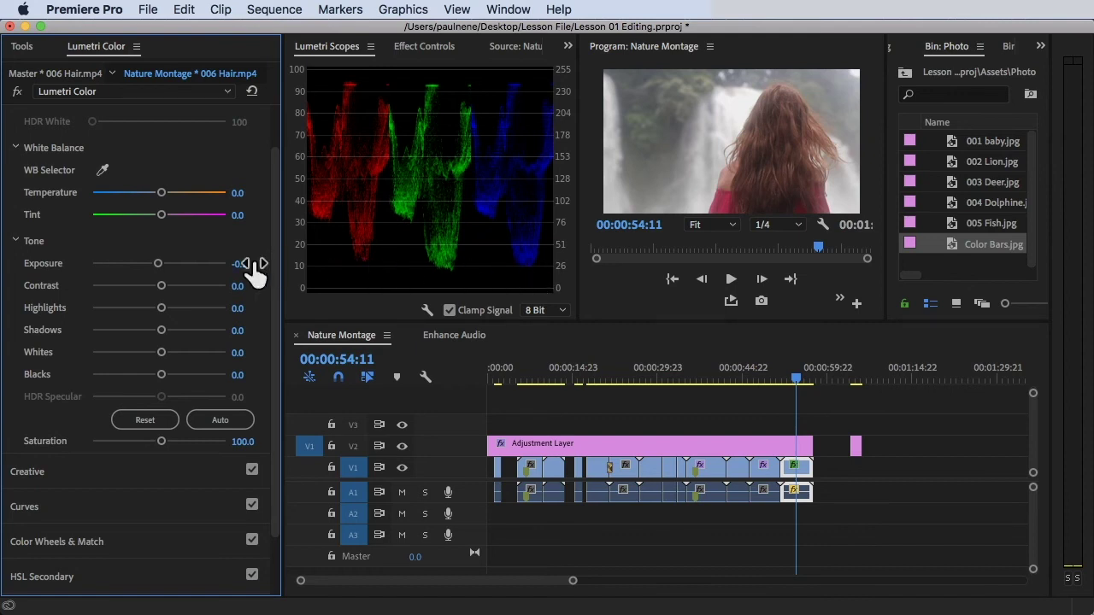
- Expand Lumetri's Curves section and select the red channel of the RGB curves
scroll(195, 317, "down", 2)
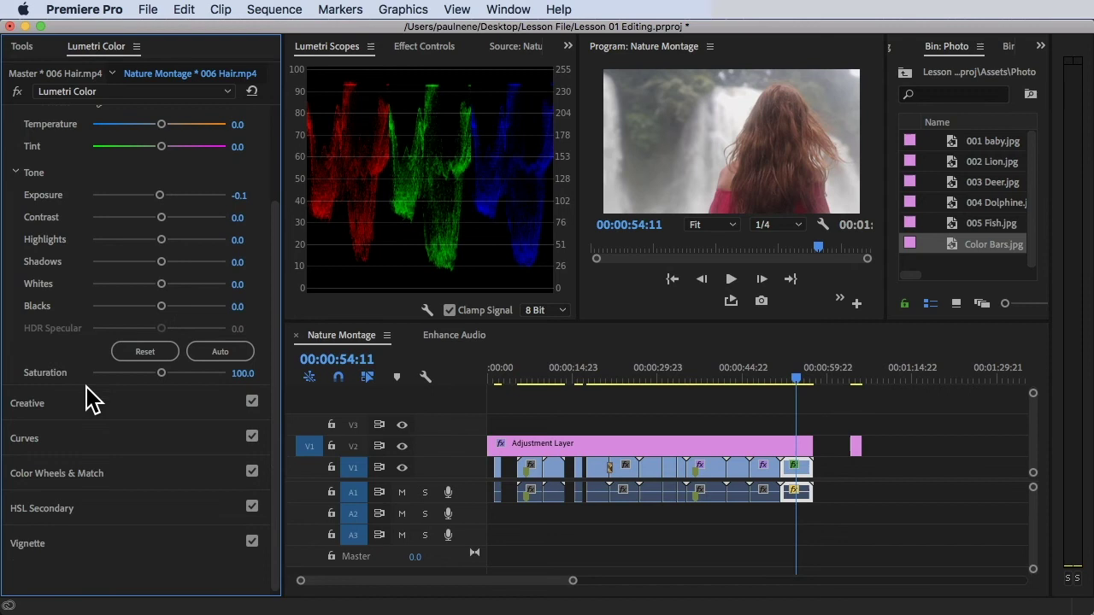
left_click(84, 438)
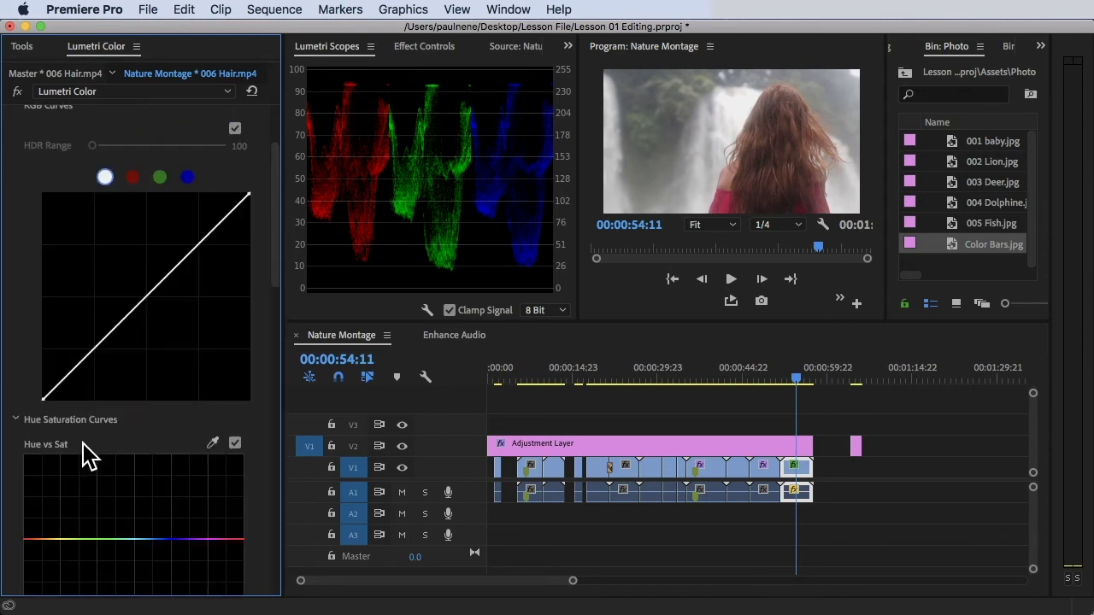
left_click(133, 177)
left_click(159, 177)
left_click(187, 177)
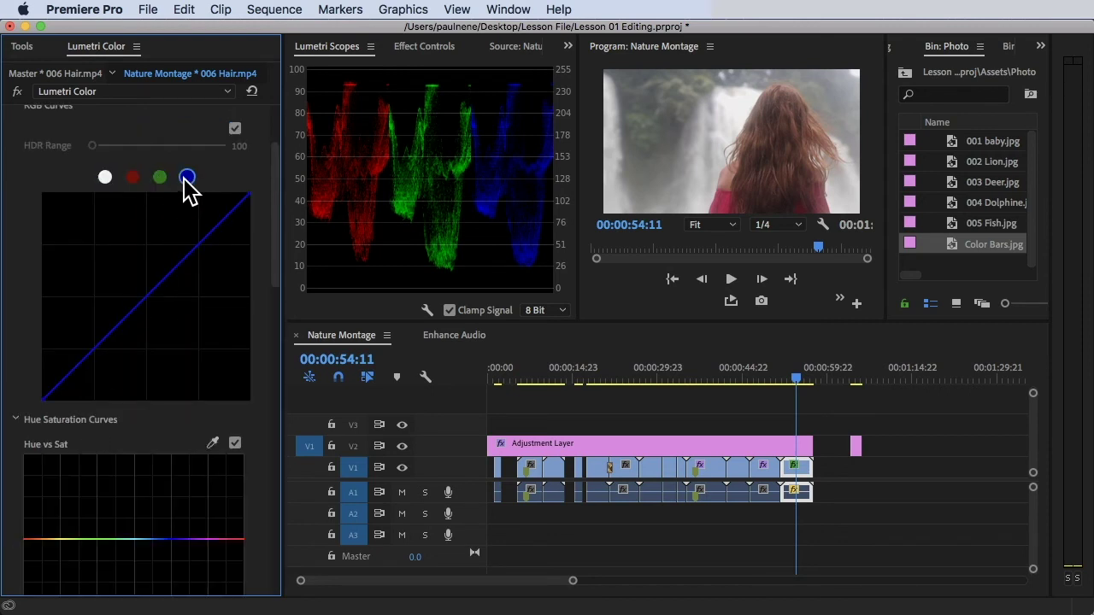
left_click(134, 178)
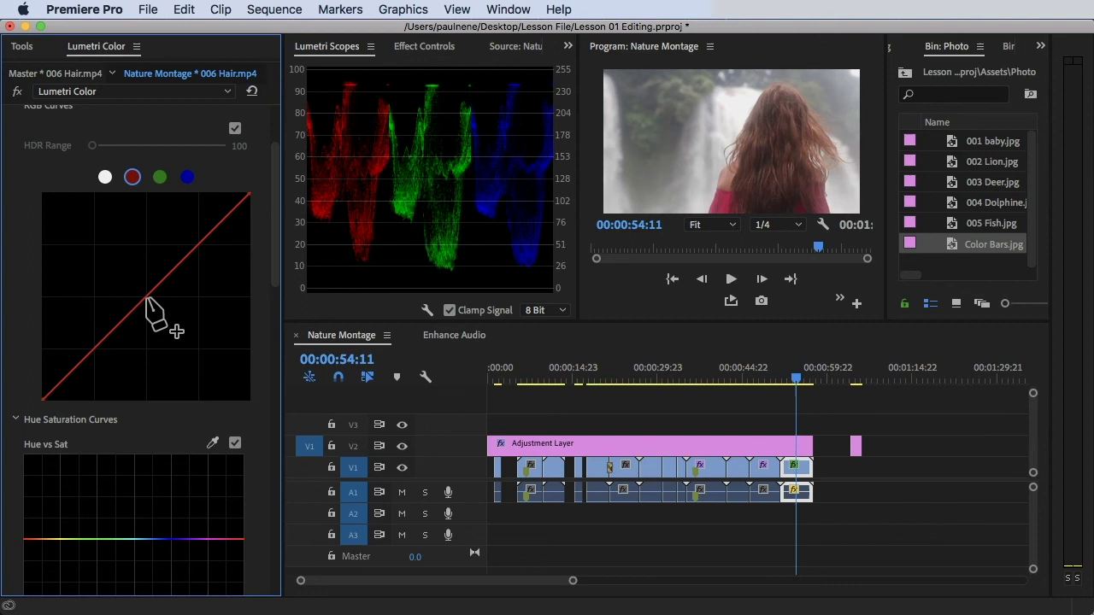
- Place middle, upper and lower points on the red curve, pulling the lower point down
left_click(145, 298)
left_click(198, 244)
left_click(97, 347)
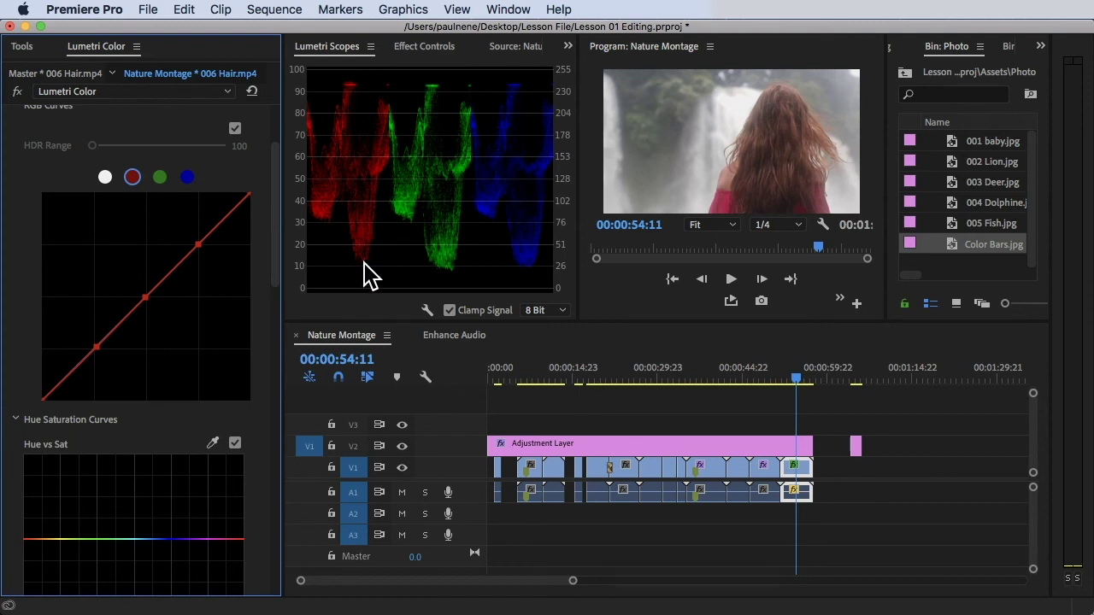
left_click_drag(95, 348, 97, 351)
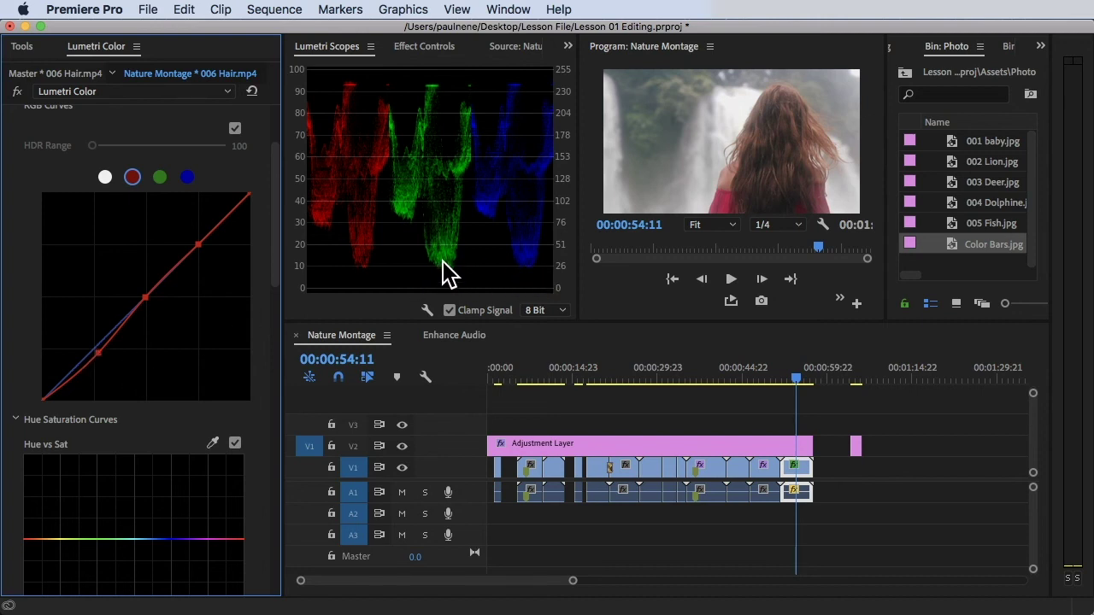
- Add middle, upper and lower points to the green curve and nudge the lower point
left_click(160, 177)
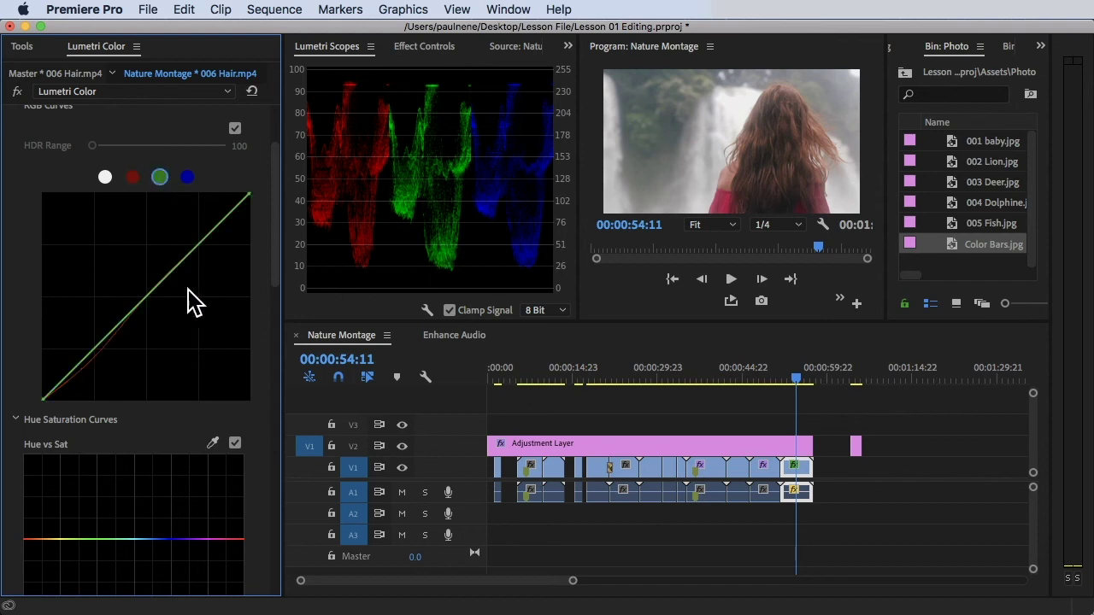
left_click(147, 297)
left_click(197, 245)
left_click(86, 353)
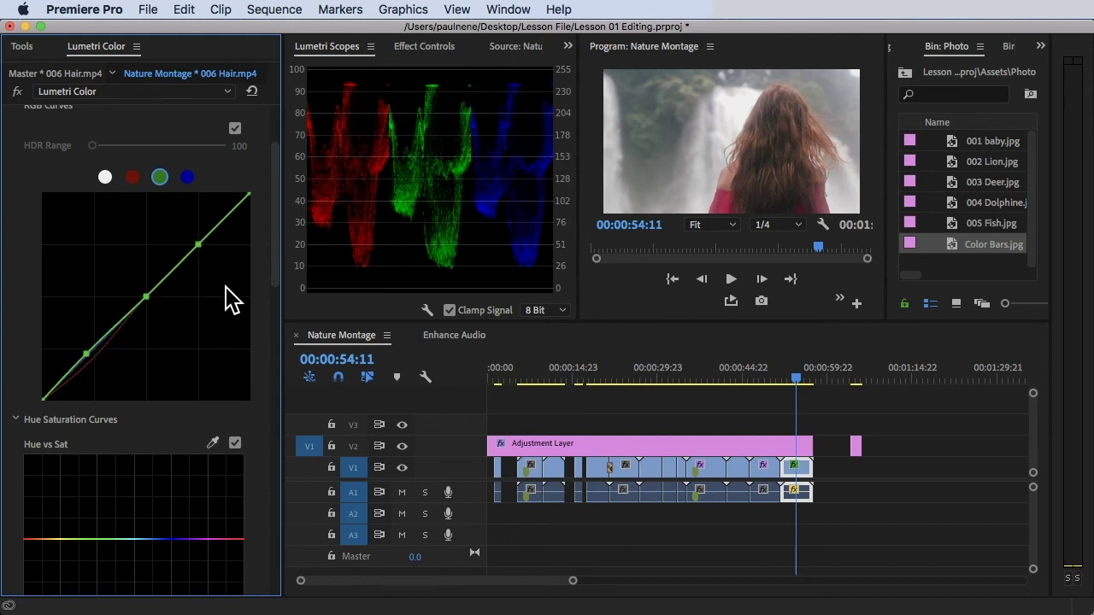
left_click_drag(86, 354, 93, 348)
- Re-set the red curve's upper point and drag its top endpoint down to cut red highlights
left_click(132, 177)
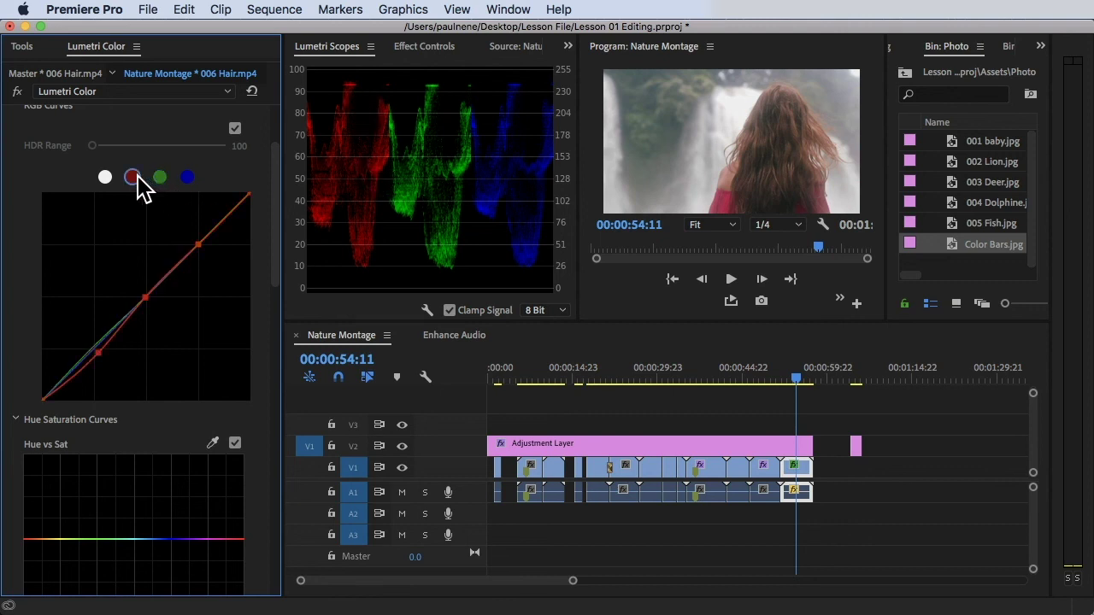
left_click(199, 247, "super")
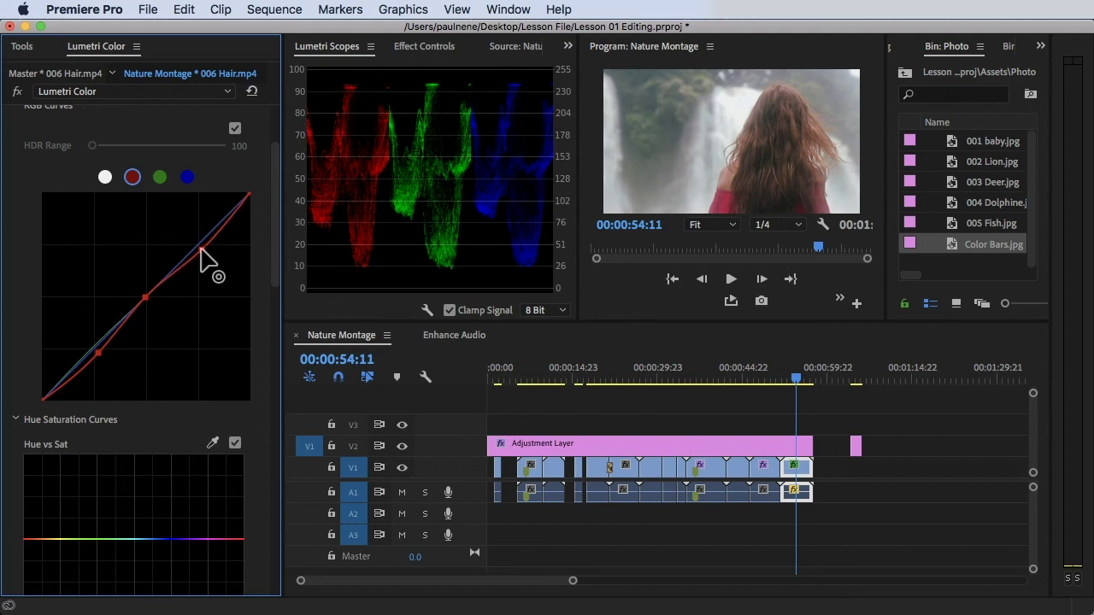
left_click(200, 248)
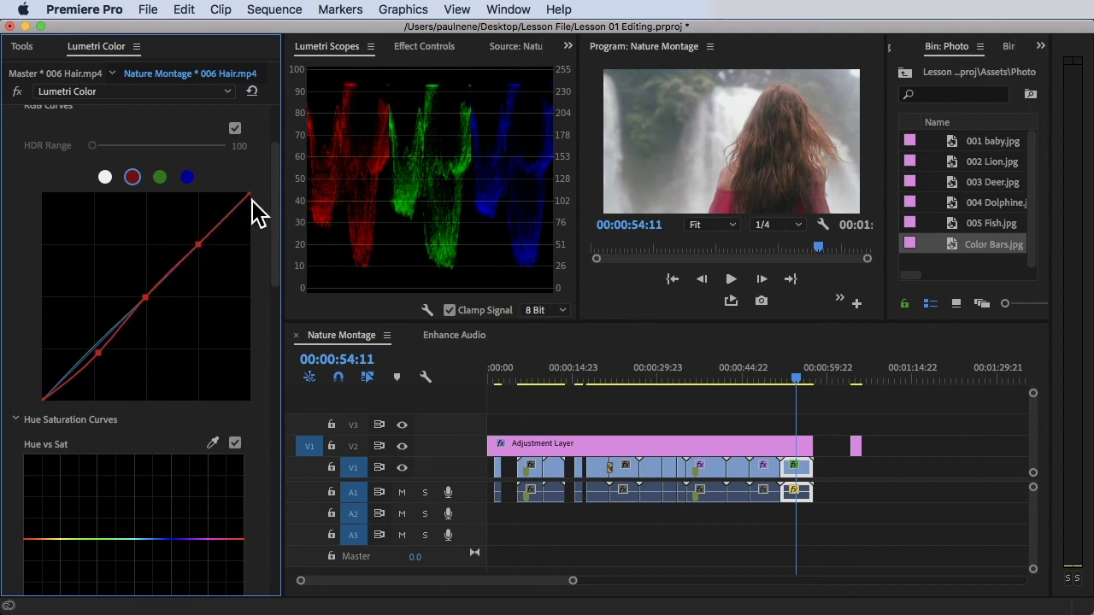
left_click_drag(251, 201, 250, 202)
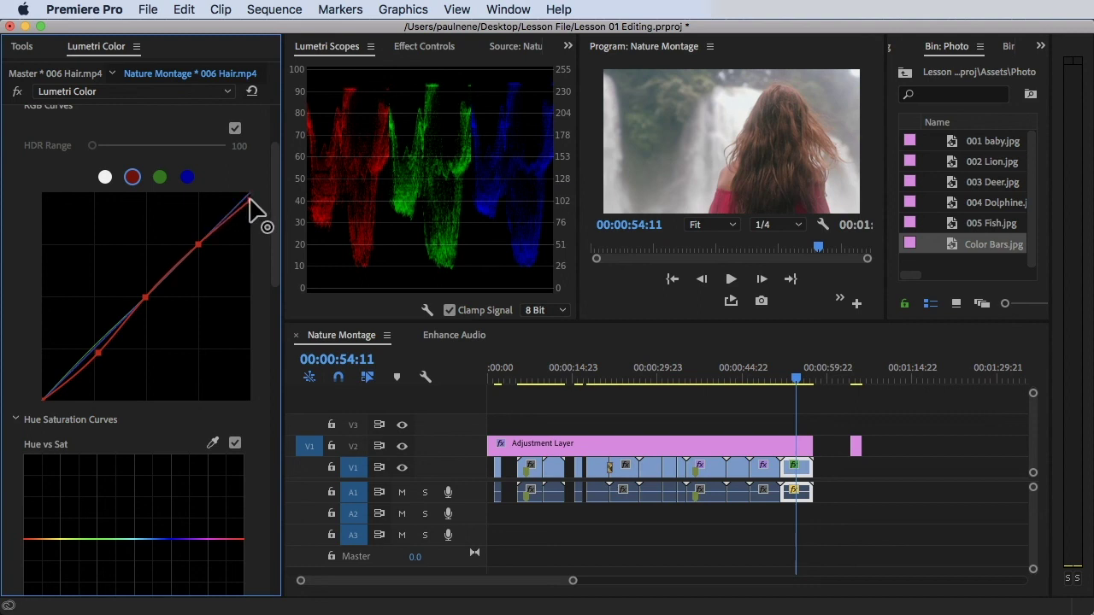
- Drag the green curve's top endpoint down to tame the green highlights
left_click(160, 177)
left_click(432, 153)
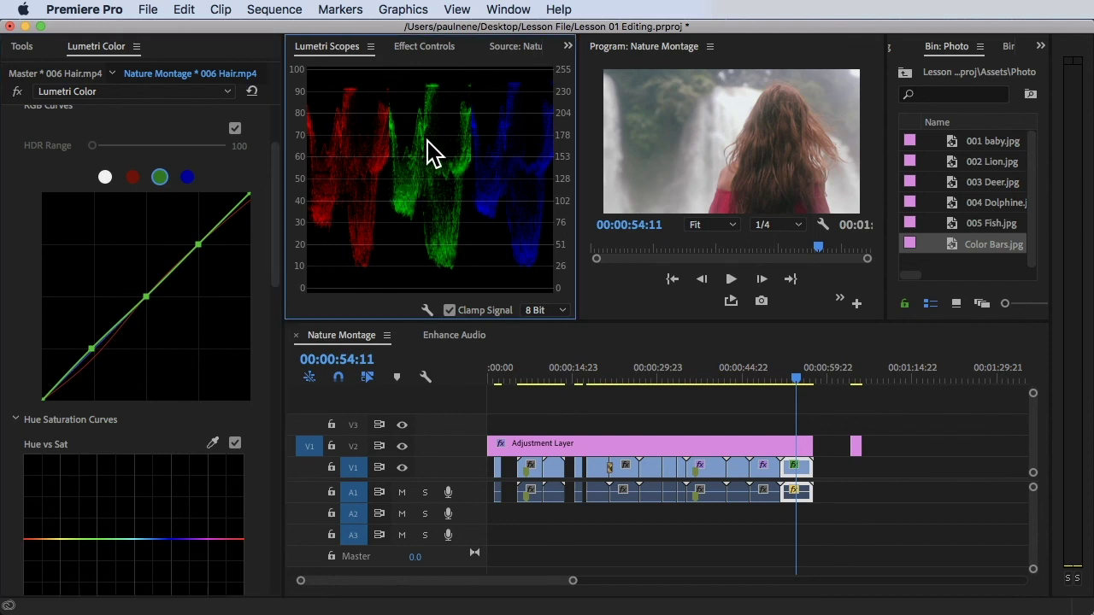
mouse_move(249, 197)
left_mouse_down()
mouse_move(252, 214)
mouse_move(250, 199)
left_mouse_up()
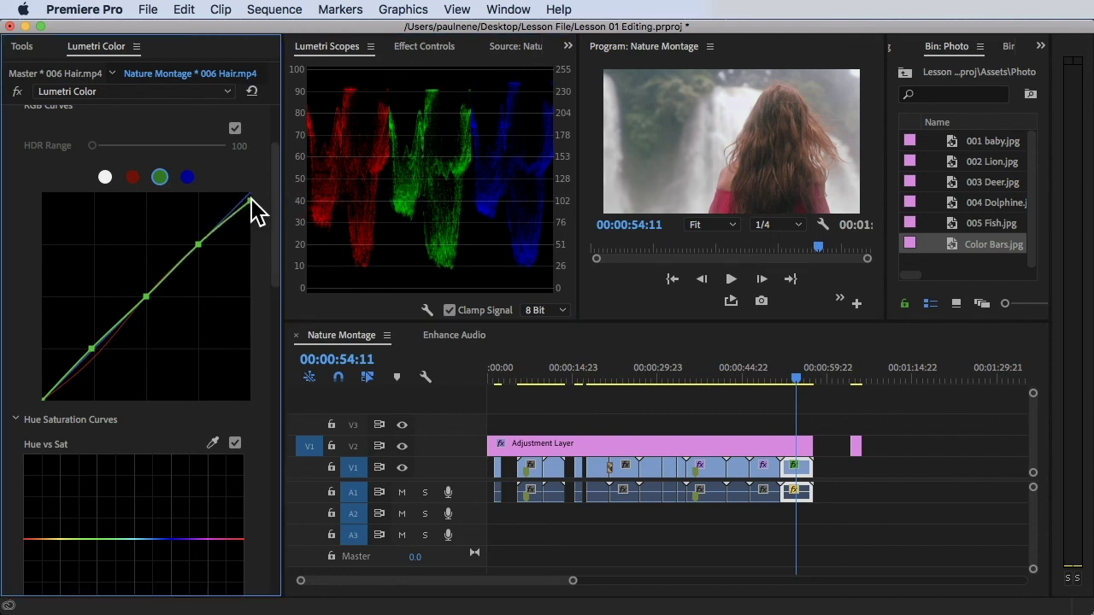
left_click(187, 177)
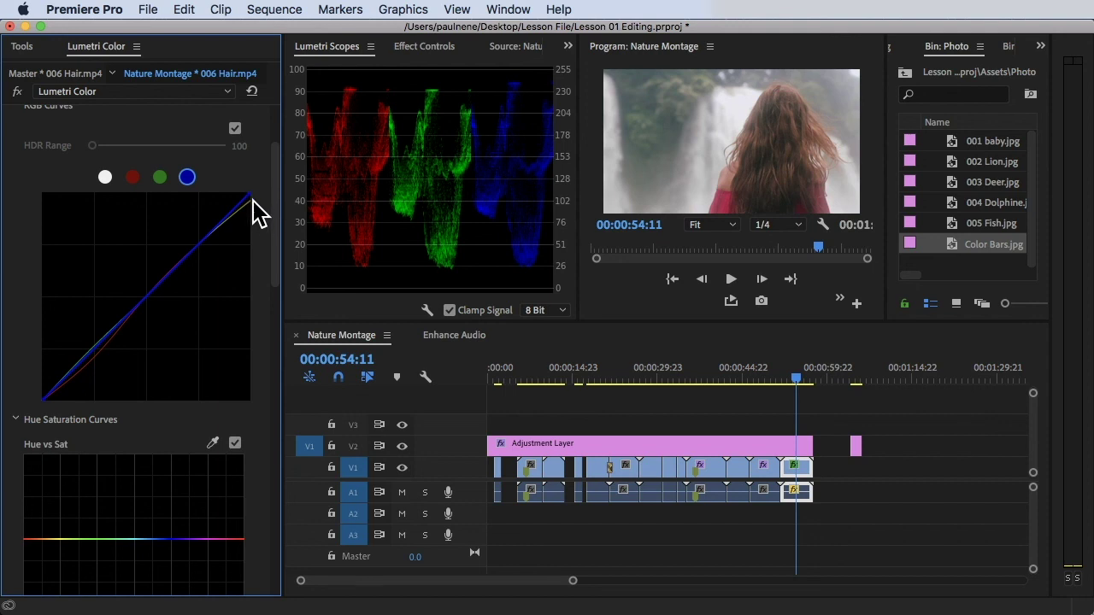
- Lower the blue curve's top endpoint, then review the grade at 00:00:55:01
left_click_drag(250, 197, 253, 198)
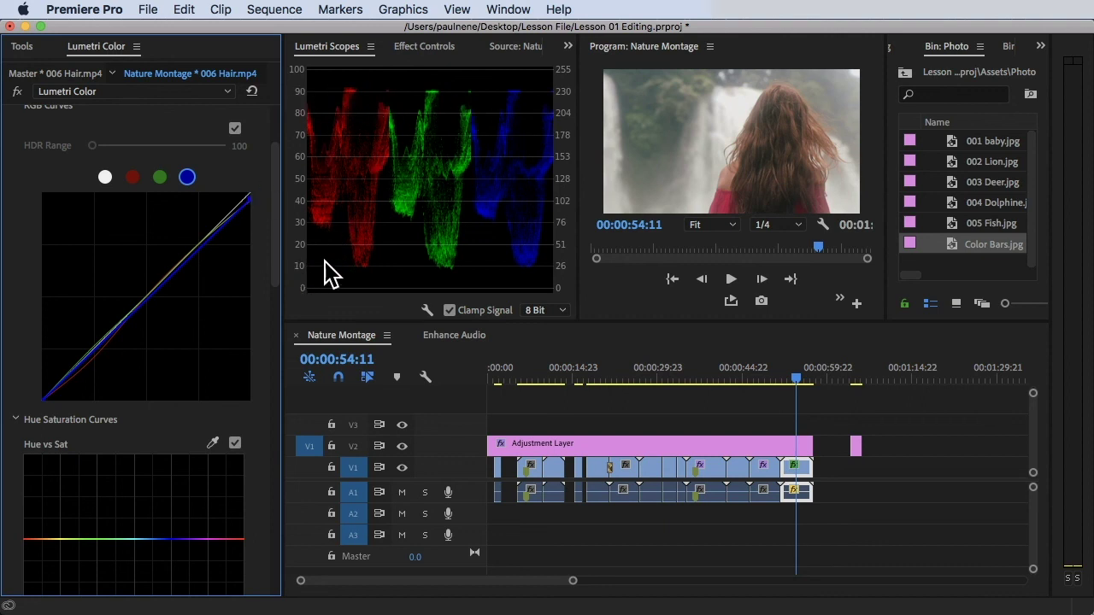
left_click(717, 156)
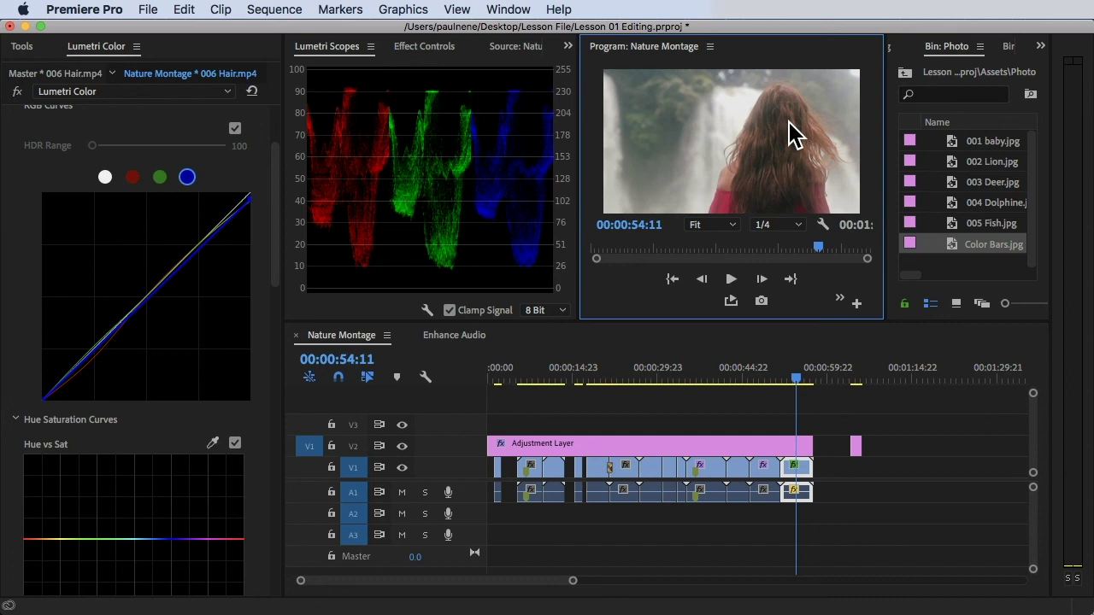
scroll(80, 215, "up", 3)
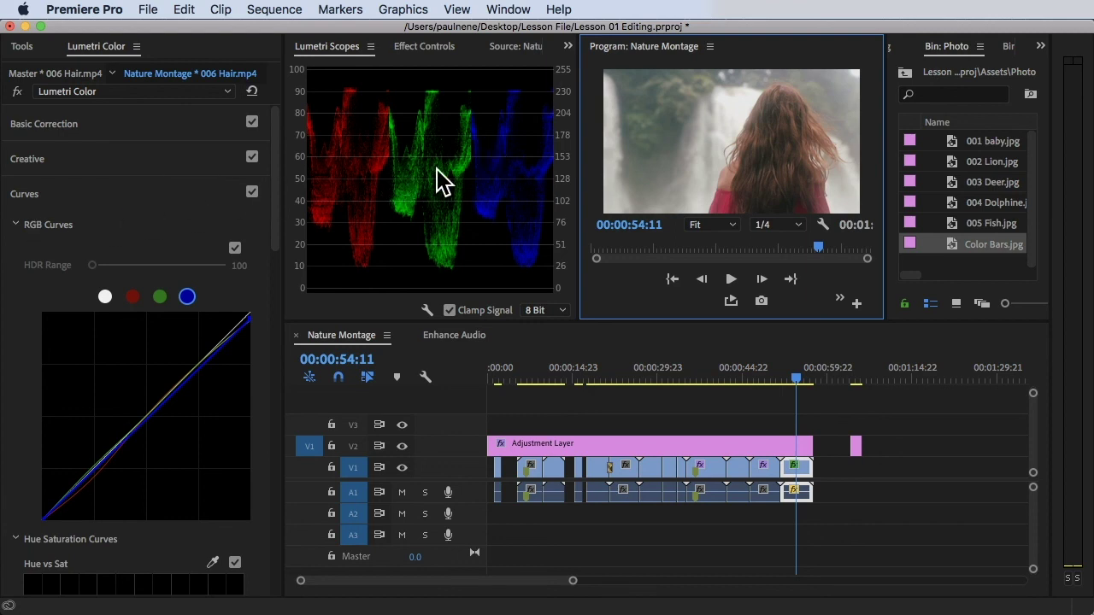
left_click(800, 378)
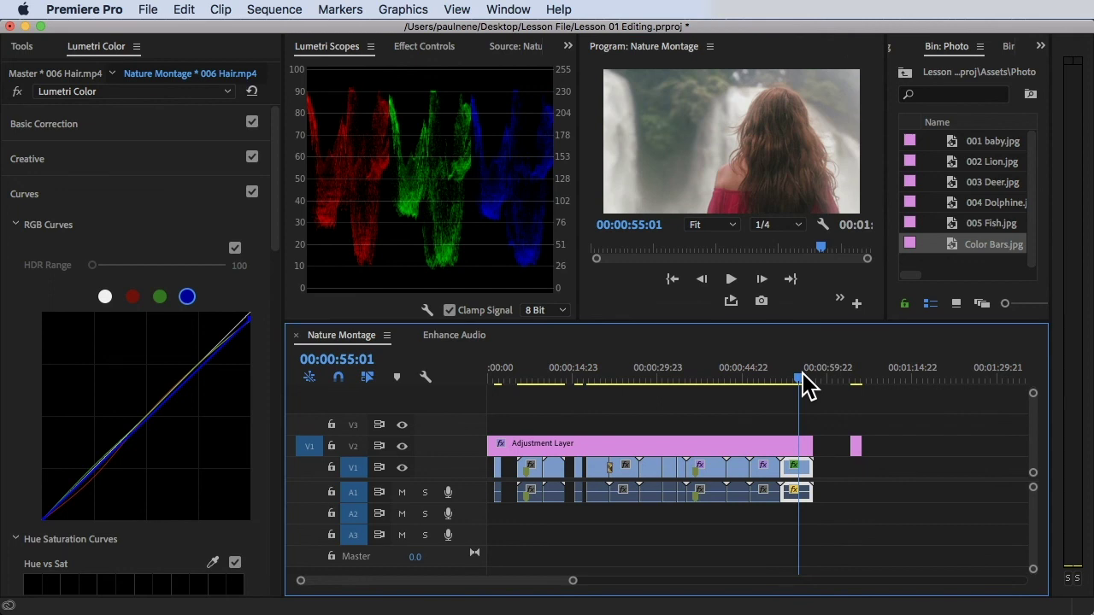